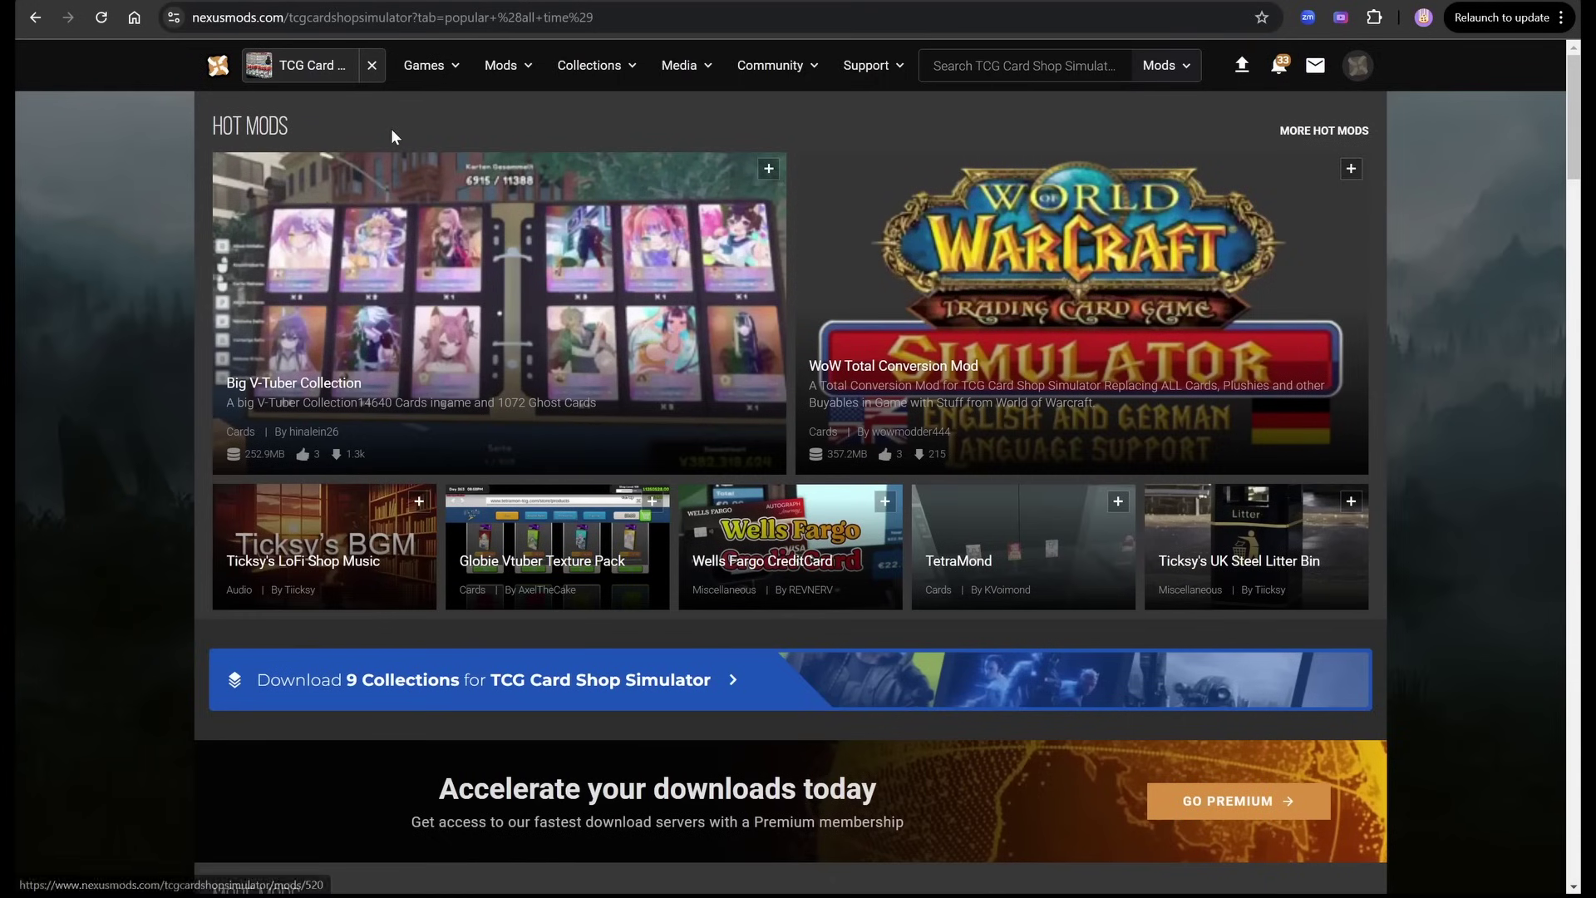
# - Open the BepInEx Pack for TCG Card Shop Simulator page from the all-time popular mods in a new tab and switch to it
pyautogui.scroll(-1, 416, 316)
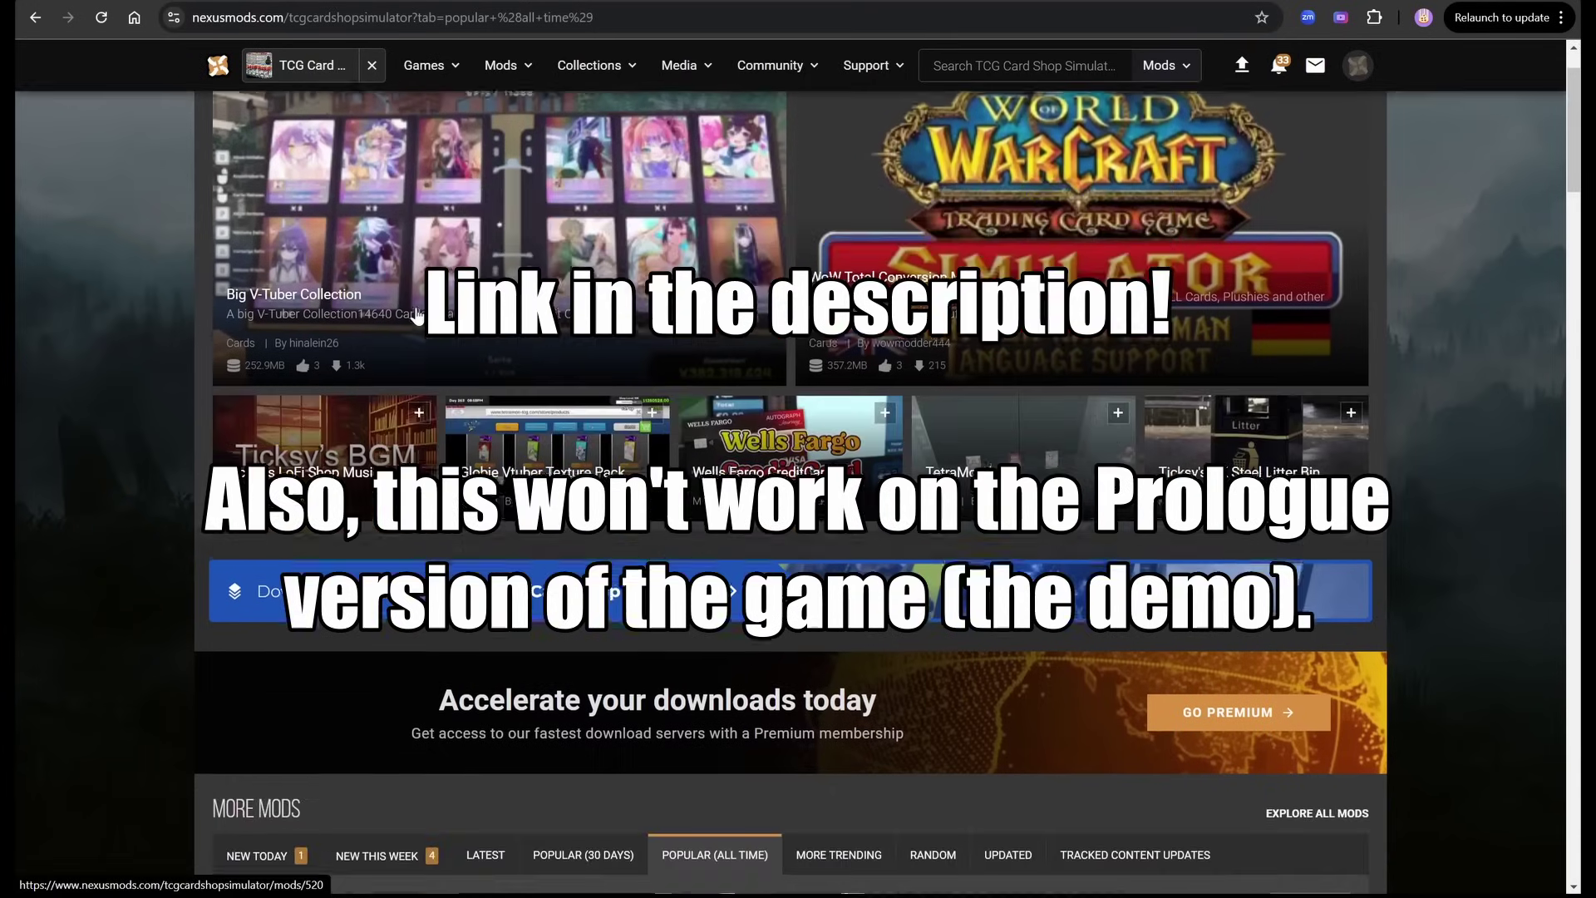
pyautogui.scroll(-5, 416, 314)
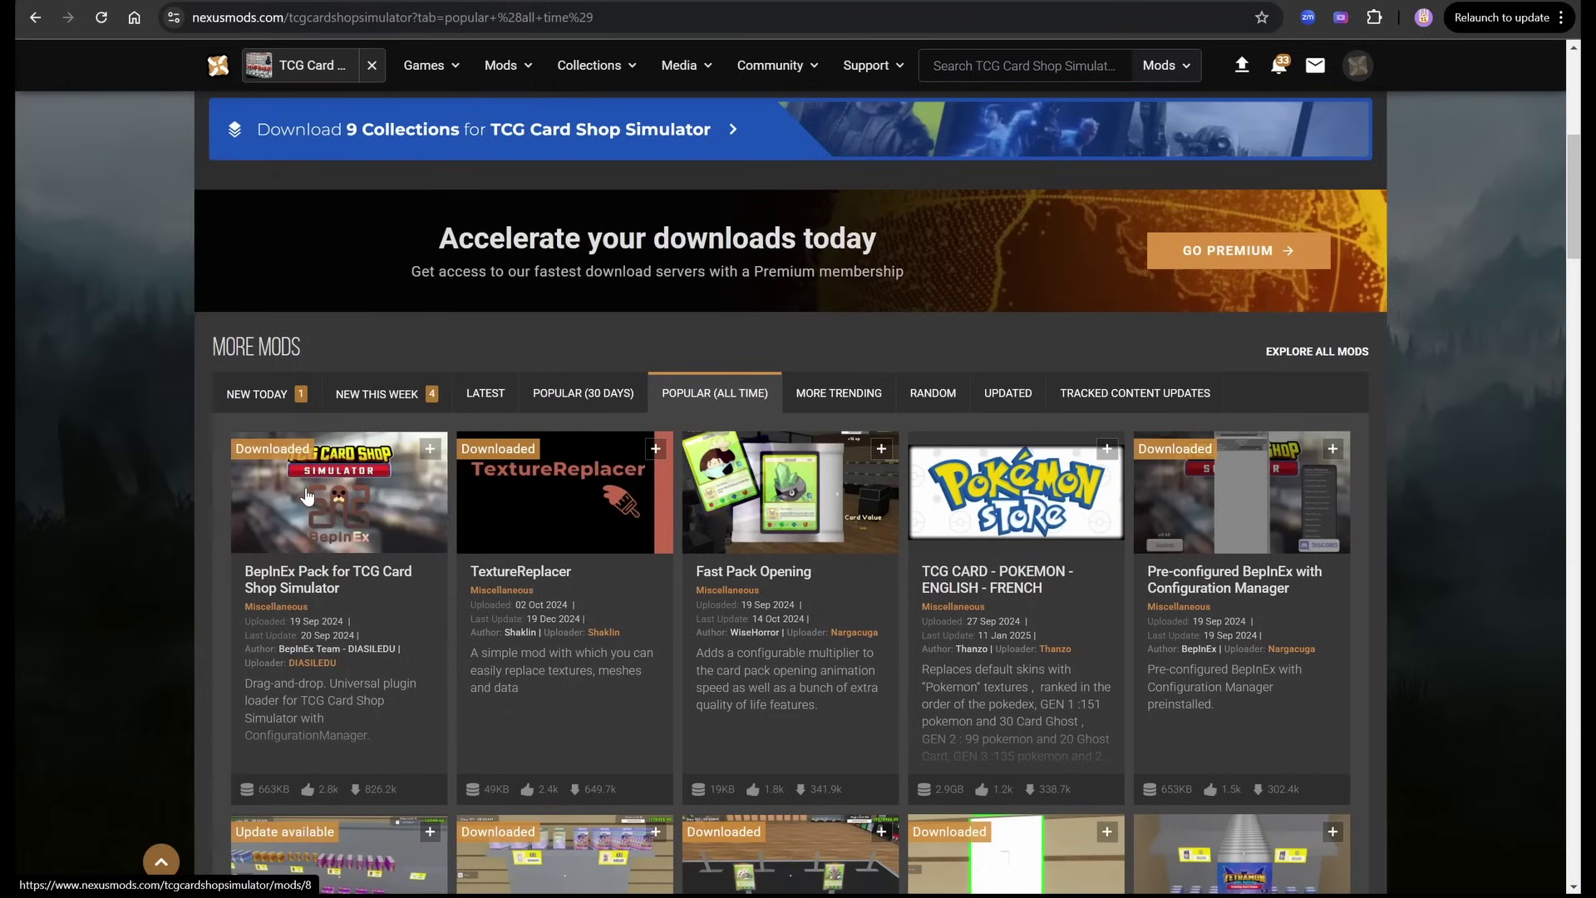
pyautogui.rightClick(317, 495)
pyautogui.click(425, 48)
pyautogui.hotkey('ctrl', 'Tab')
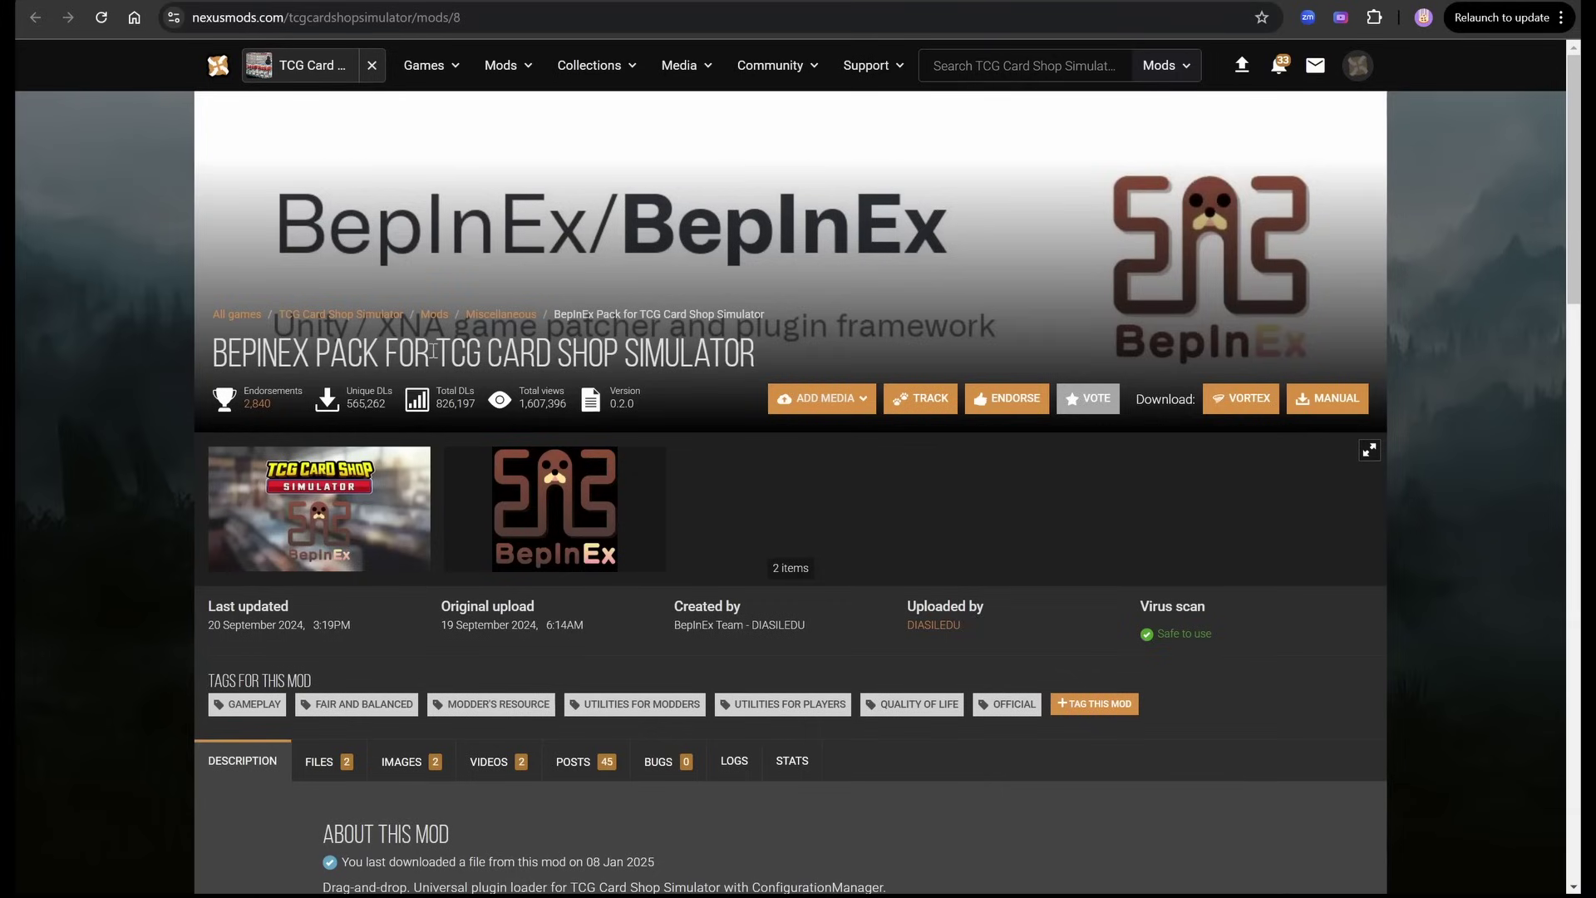
# - Manually download the BepInEx Pack main file using the free slow download and save the zip in the TCG Mods folder
pyautogui.scroll(-5, 408, 485)
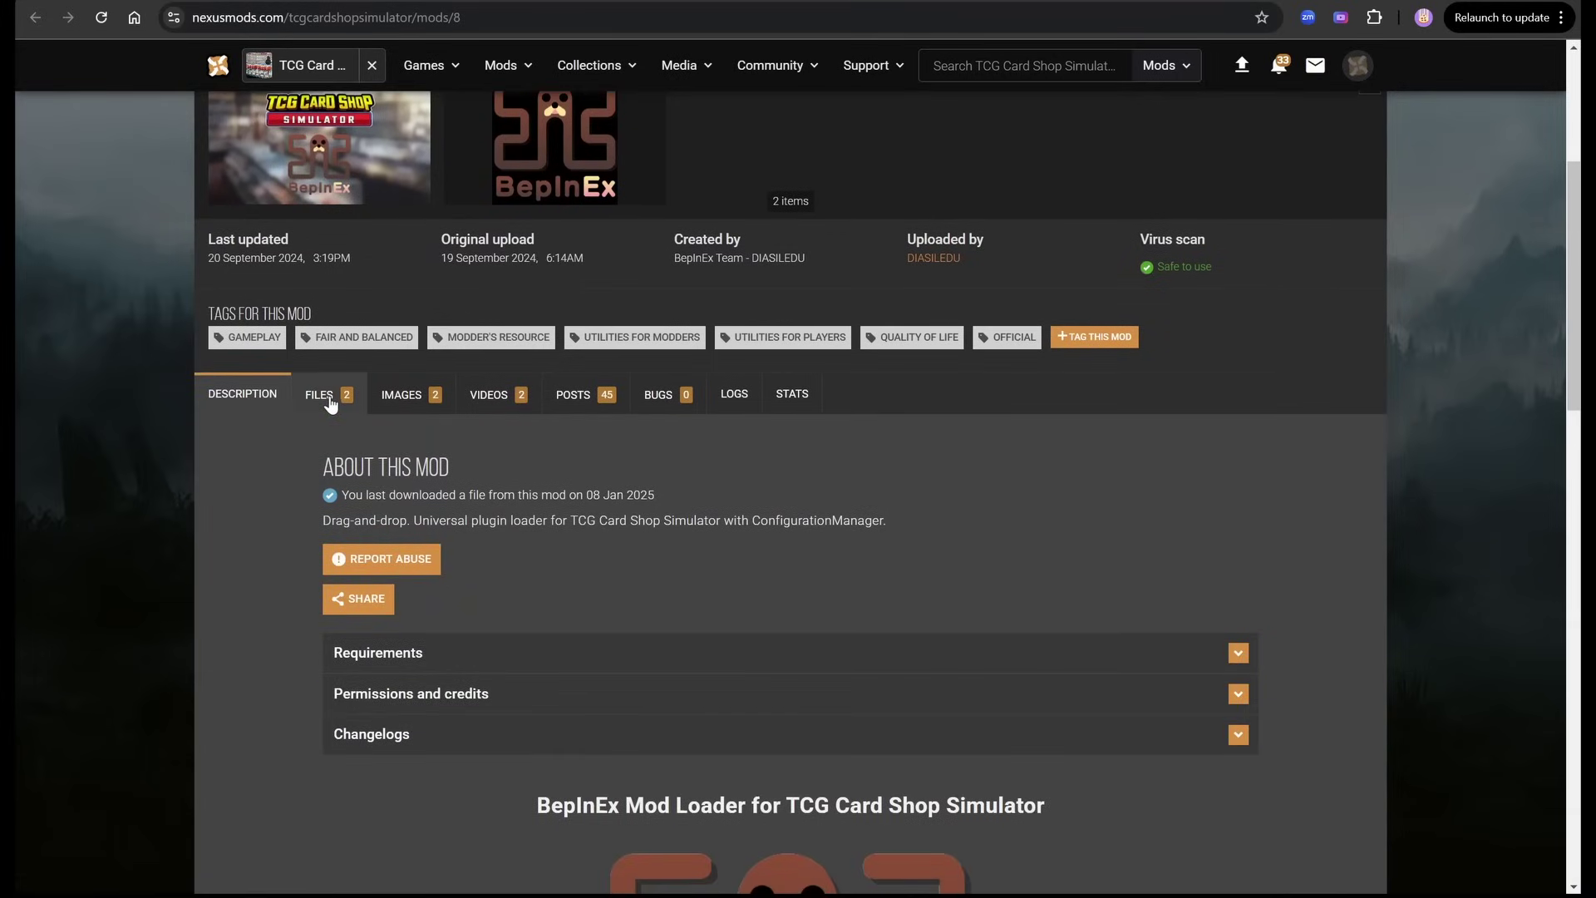
pyautogui.click(330, 401)
pyautogui.scroll(-1, 465, 532)
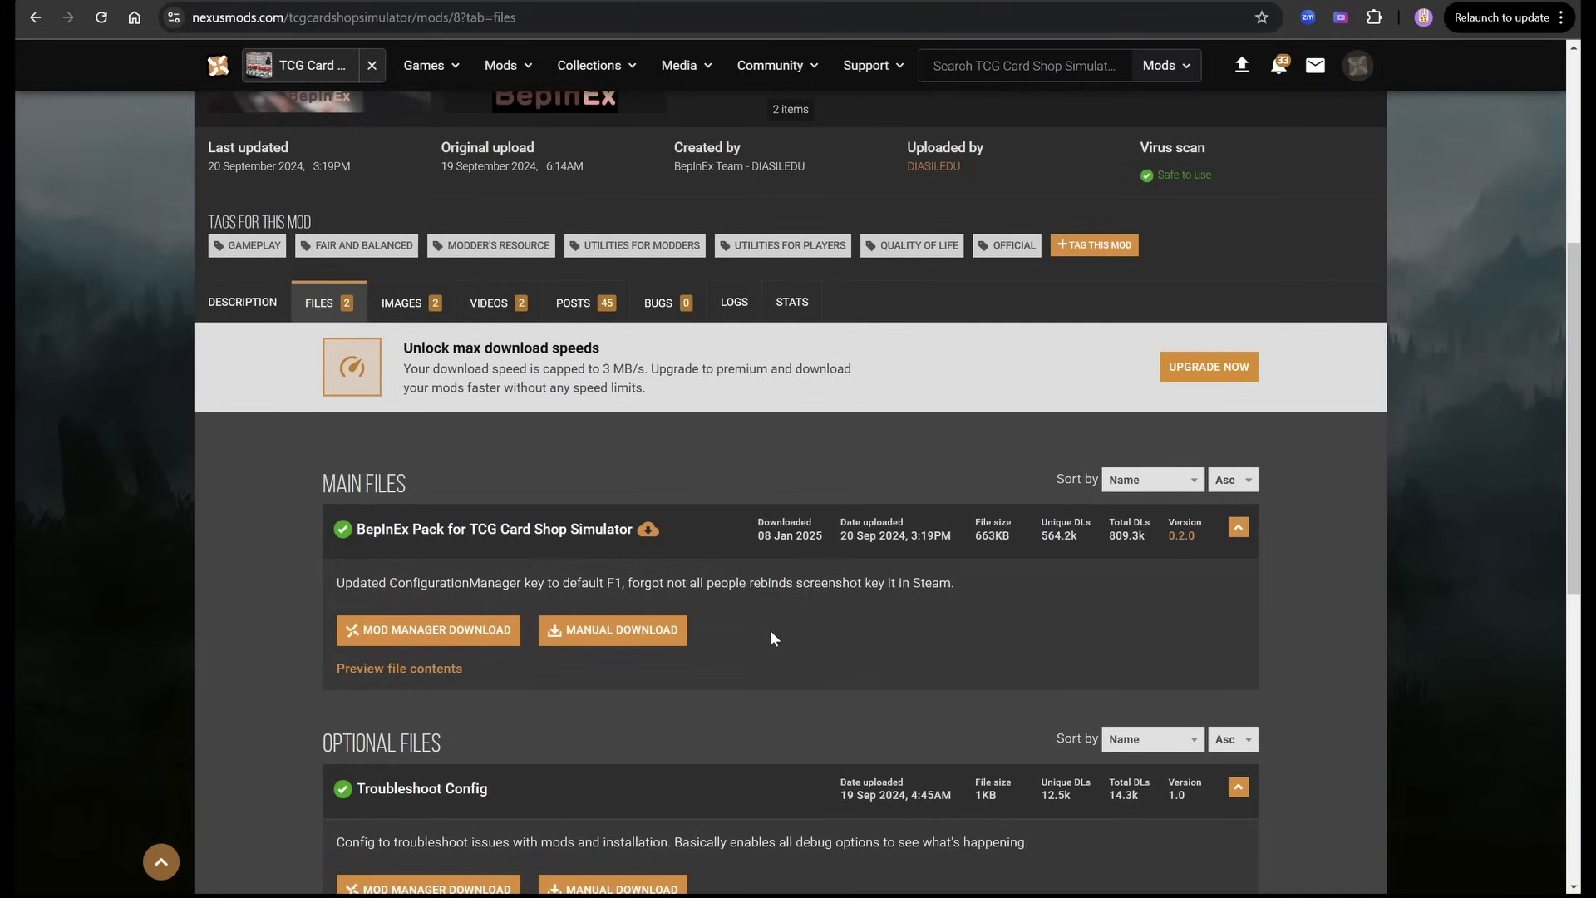
pyautogui.click(645, 630)
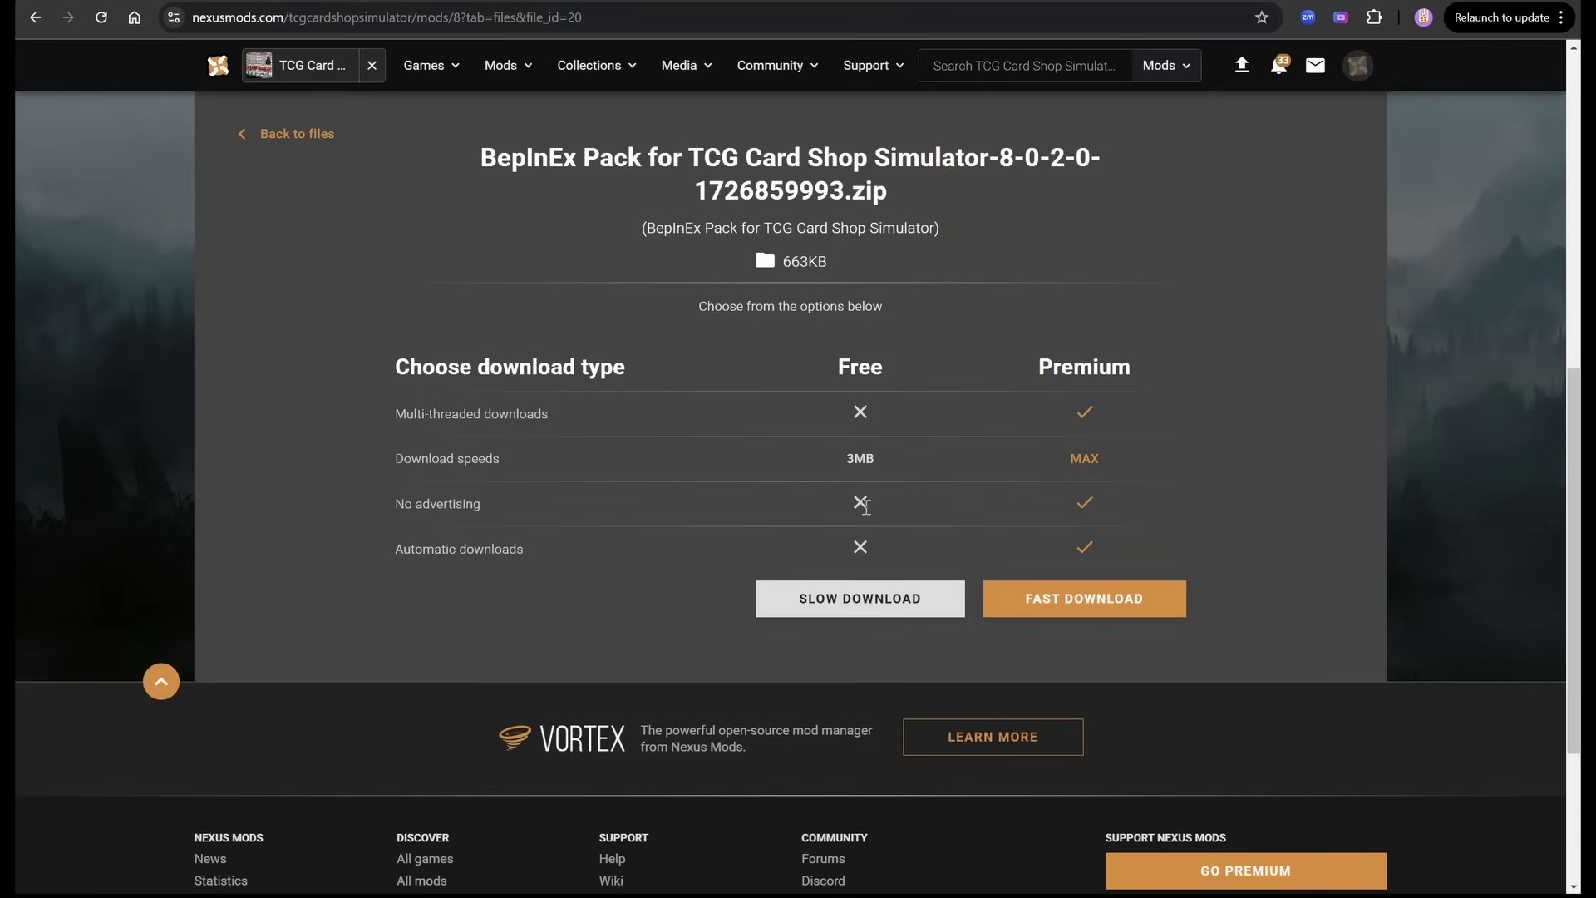
pyautogui.click(895, 599)
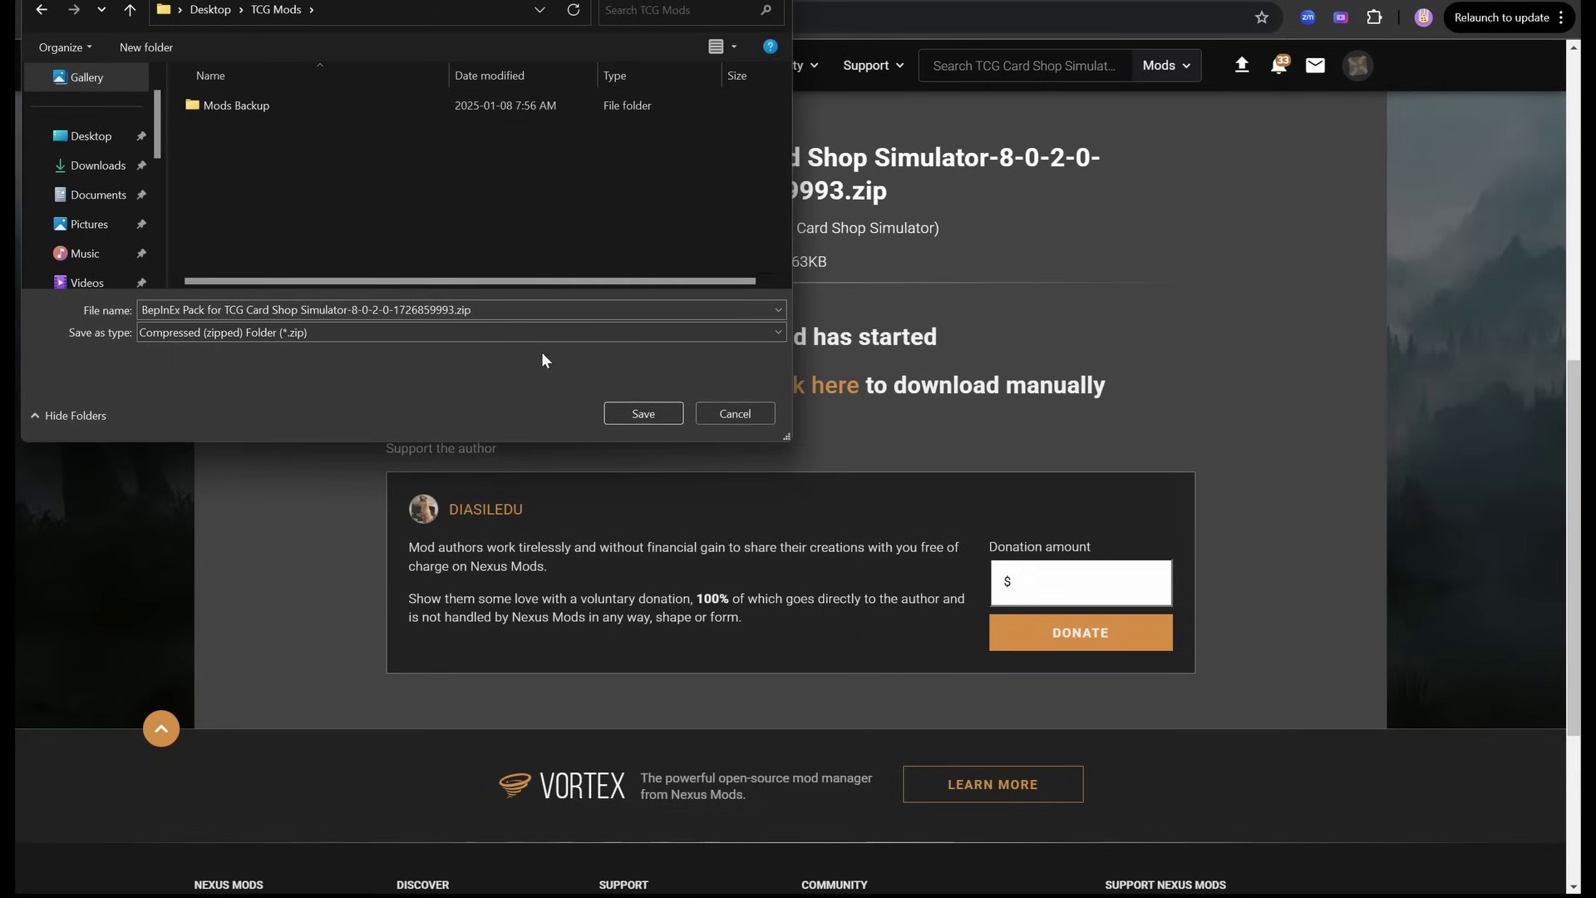
pyautogui.click(628, 416)
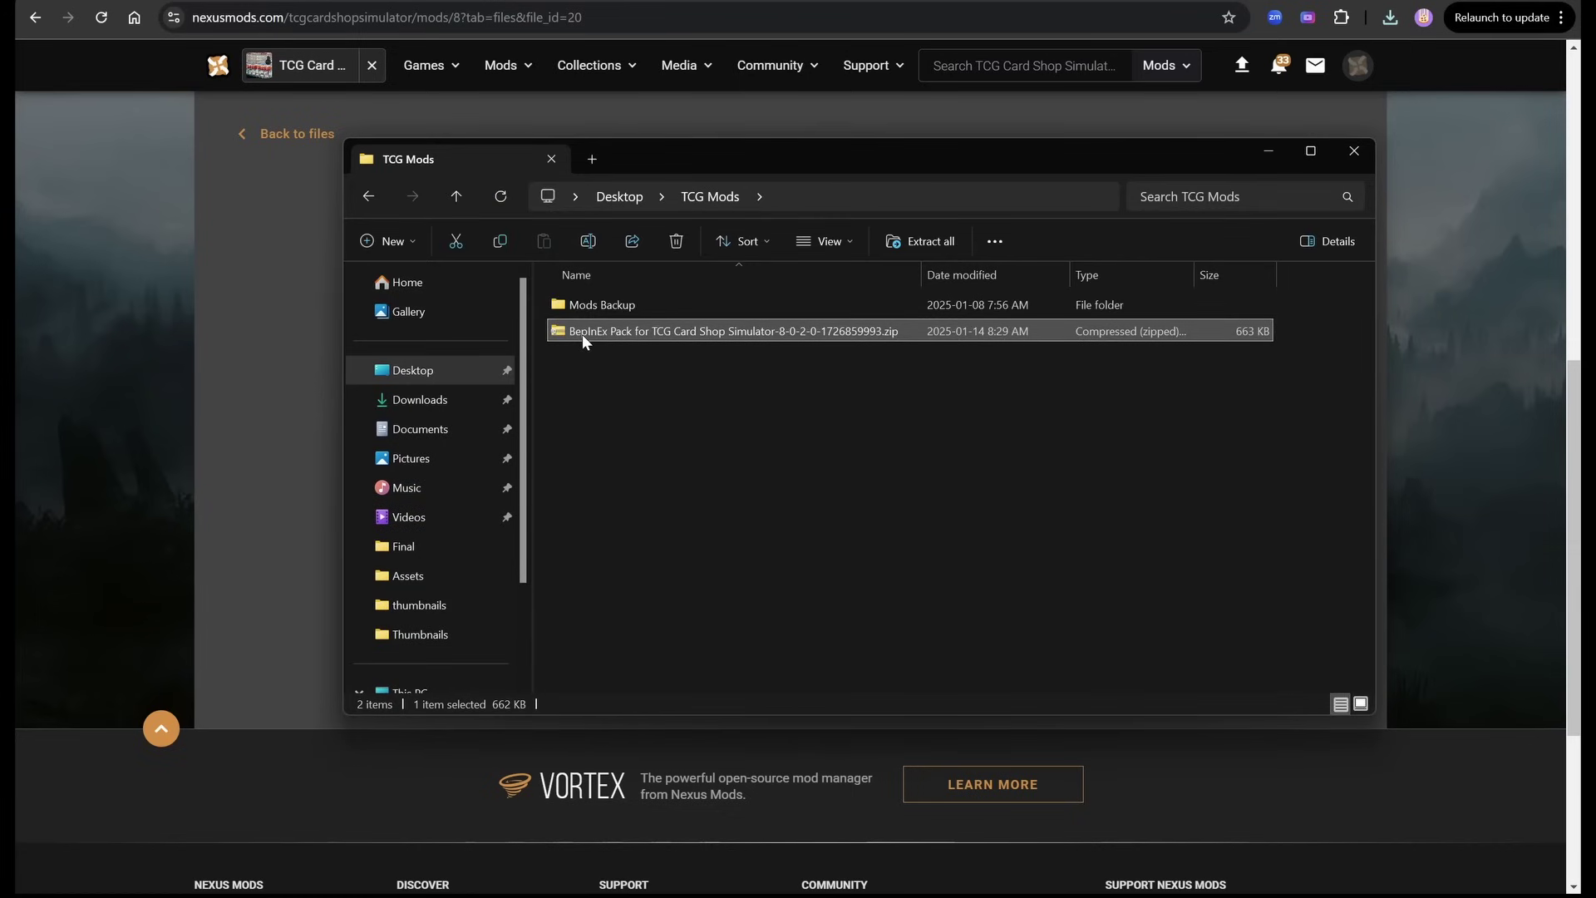
# - Extract the BepInEx Pack zip into its own folder inside TCG Mods, close the extracted window and delete the zip
pyautogui.rightClick(582, 334)
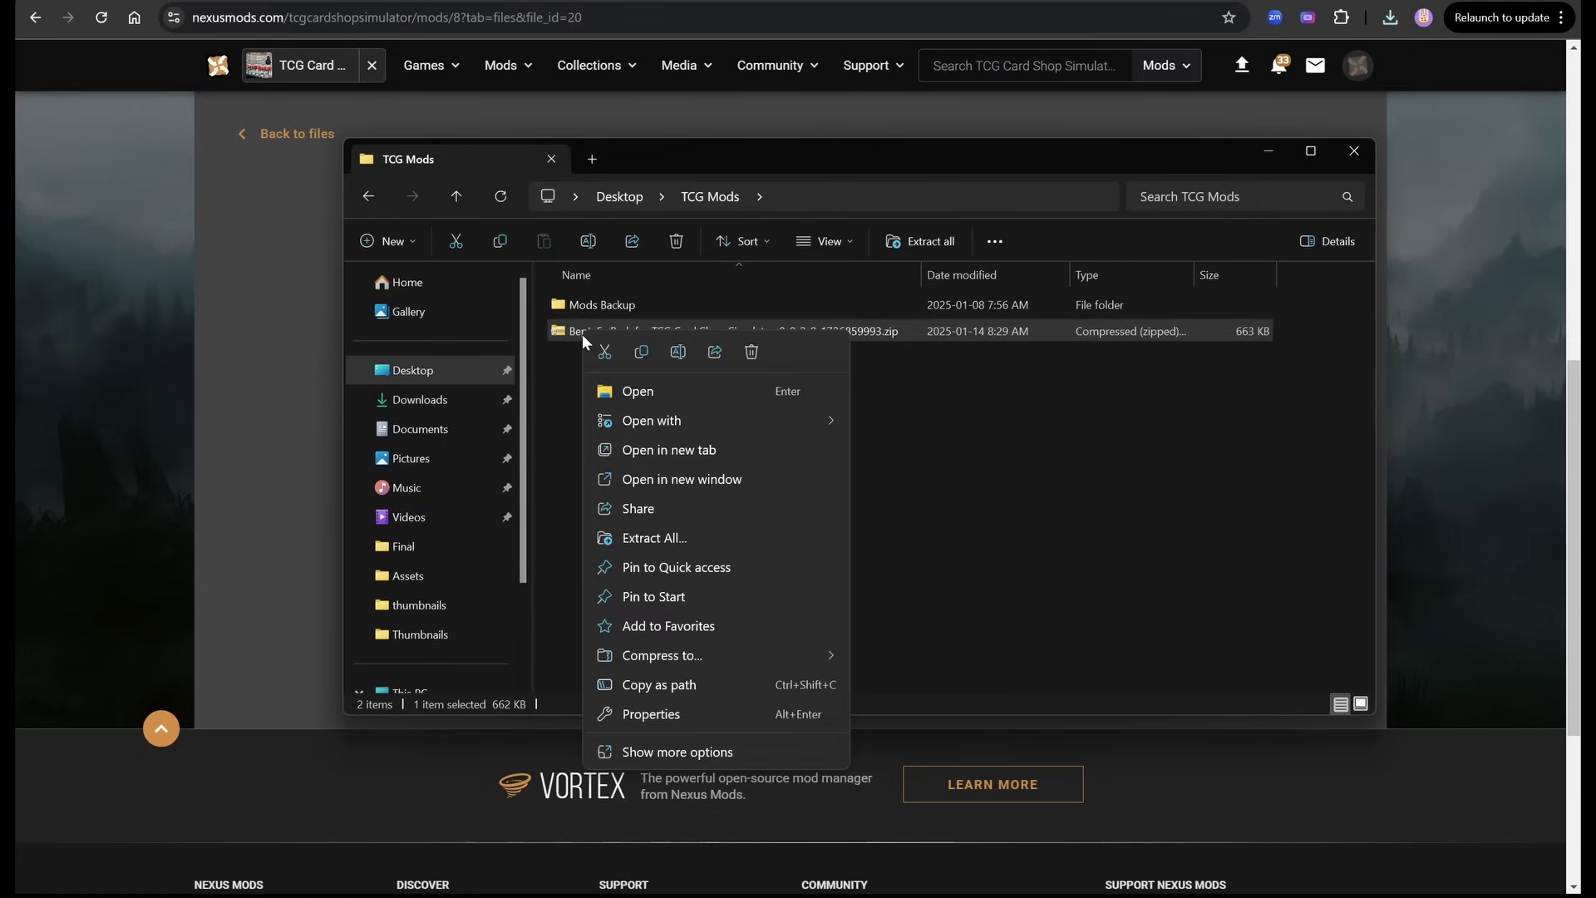
pyautogui.click(650, 536)
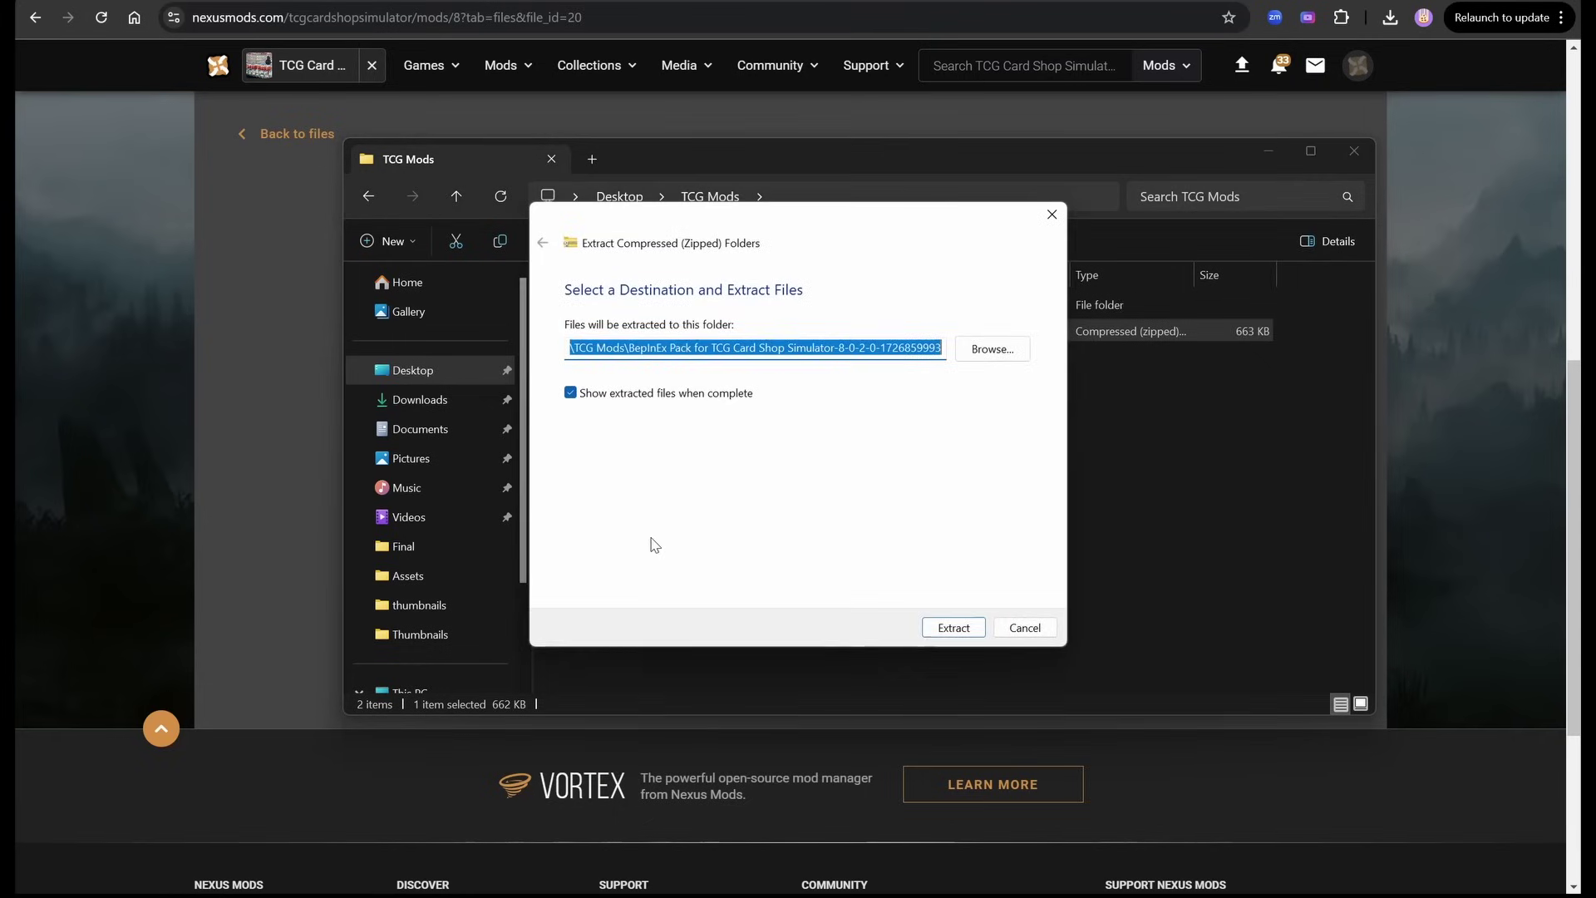
pyautogui.click(953, 628)
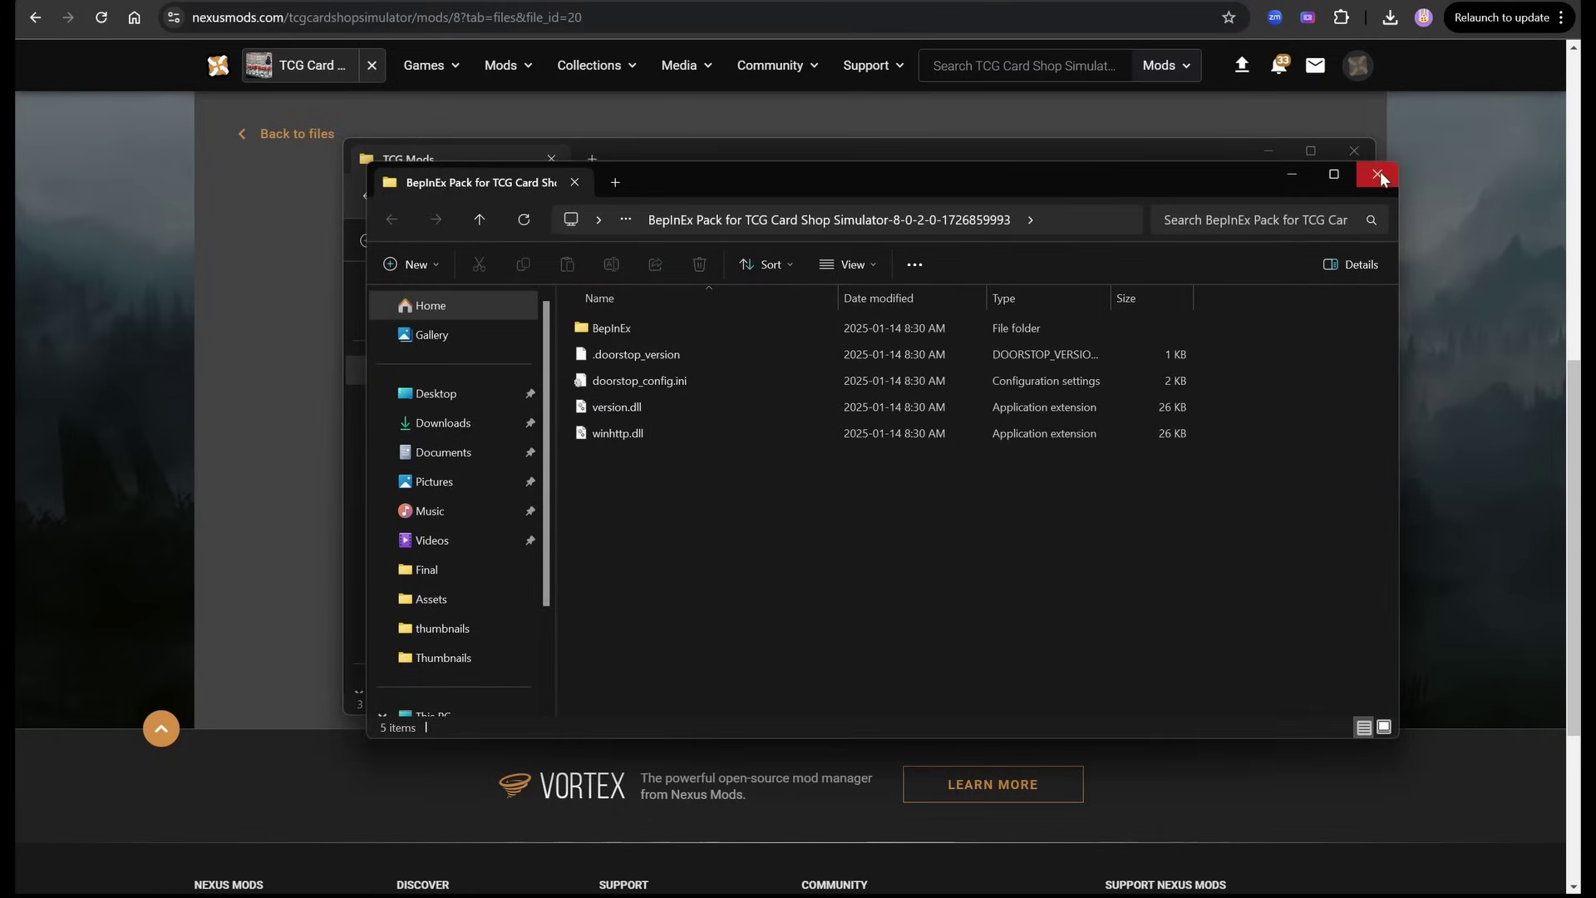
pyautogui.click(1377, 174)
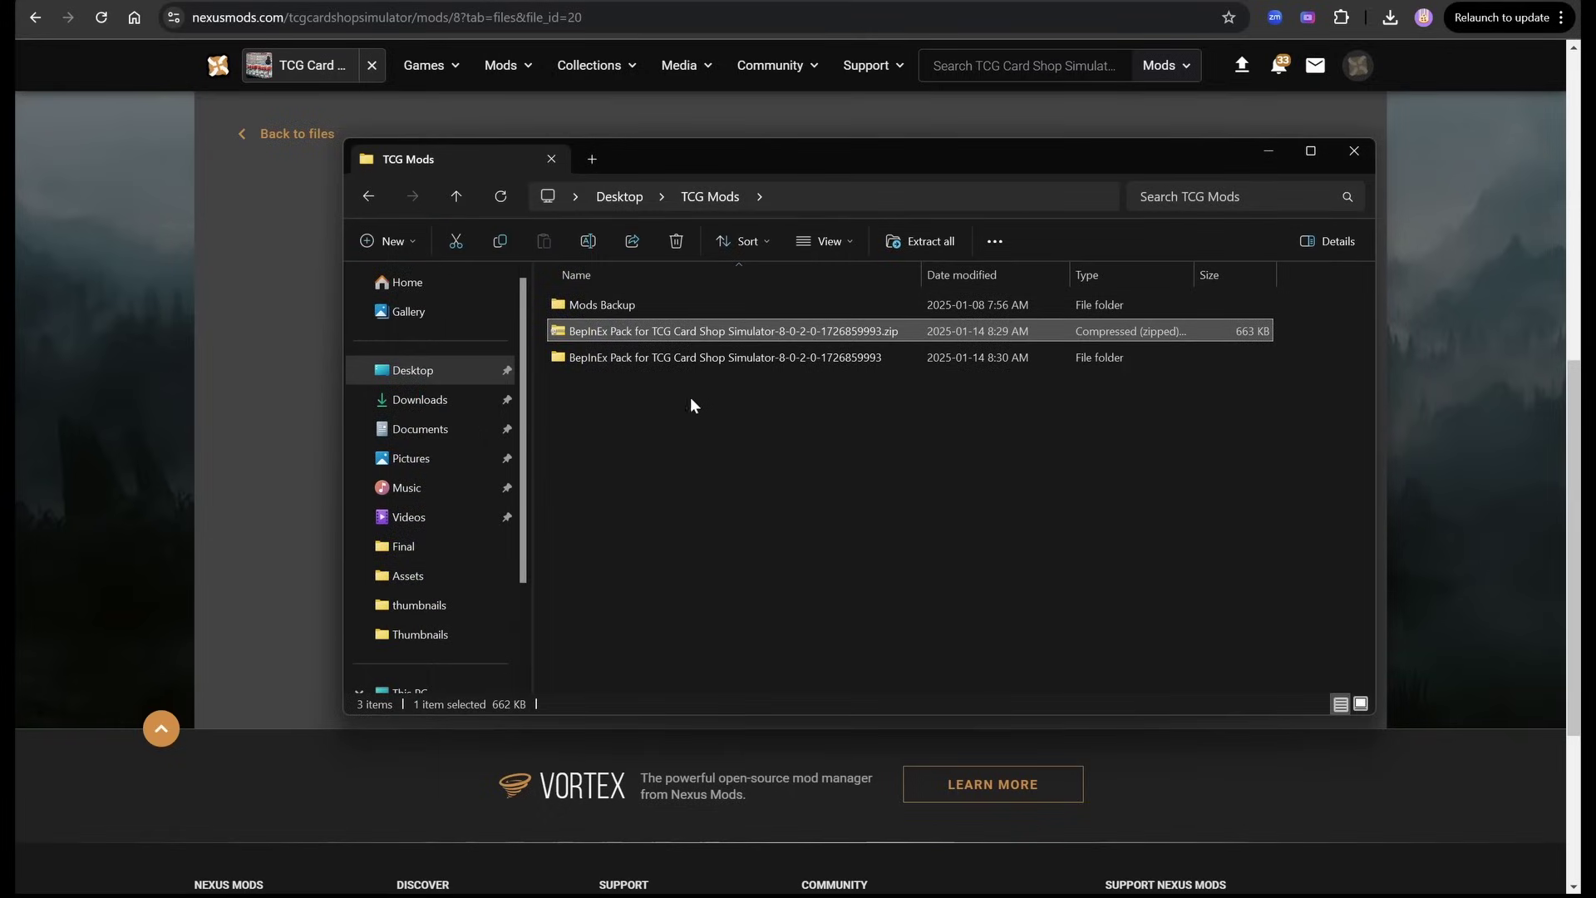
pyautogui.press('Delete')
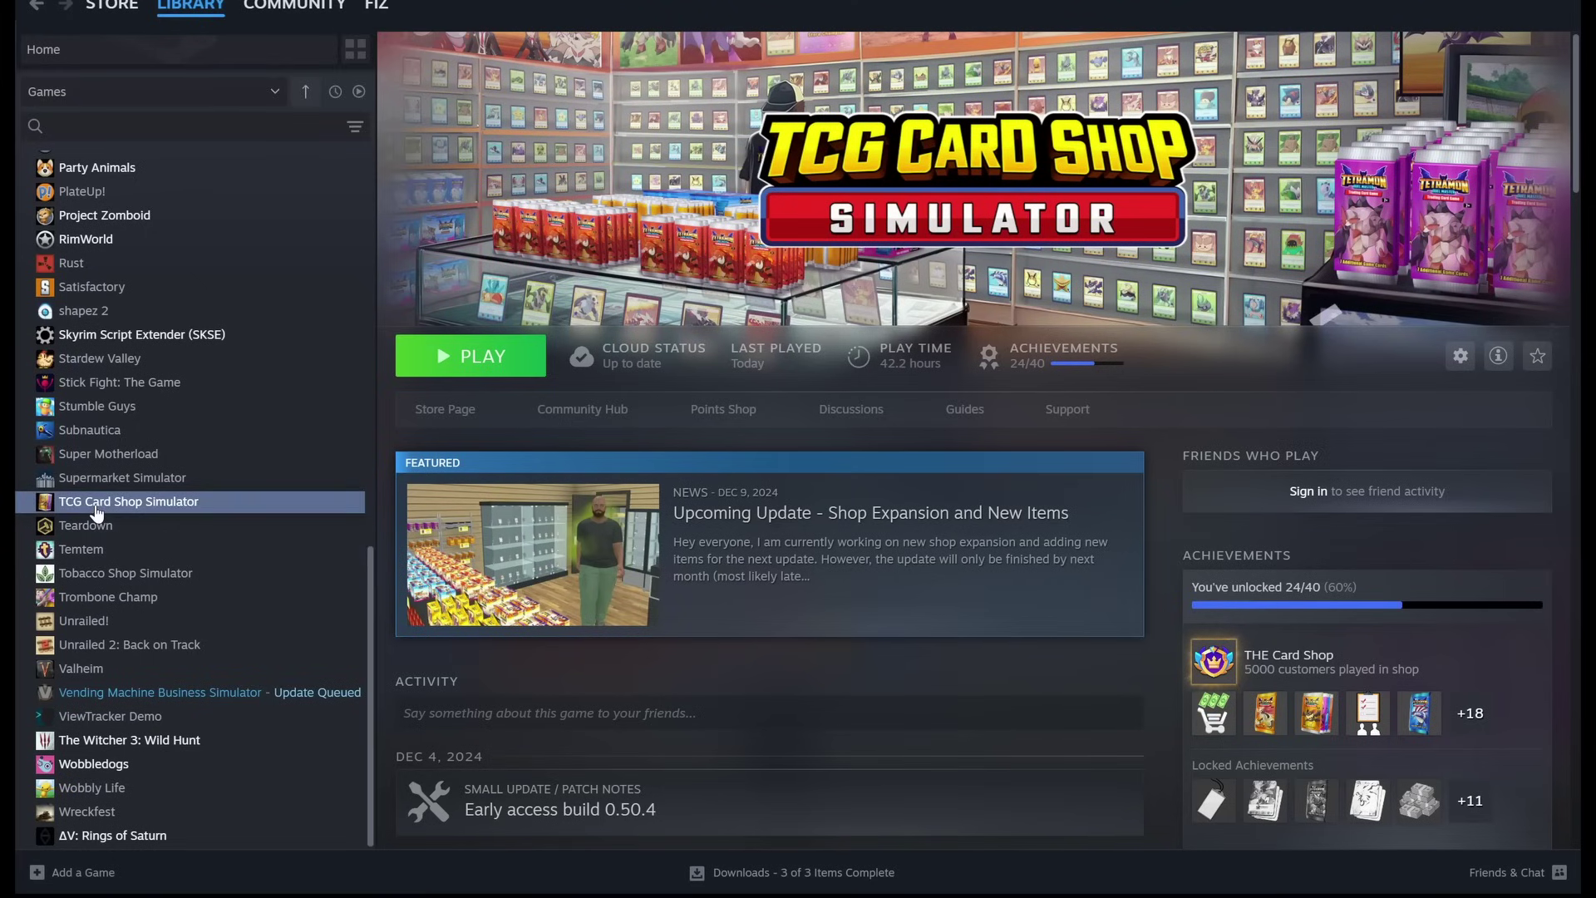
# - Open TCG Card Shop Simulator's local files from the Steam library and place that window side by side with the TCG Mods window
pyautogui.rightClick(95, 504)
pyautogui.moveTo(129, 599)
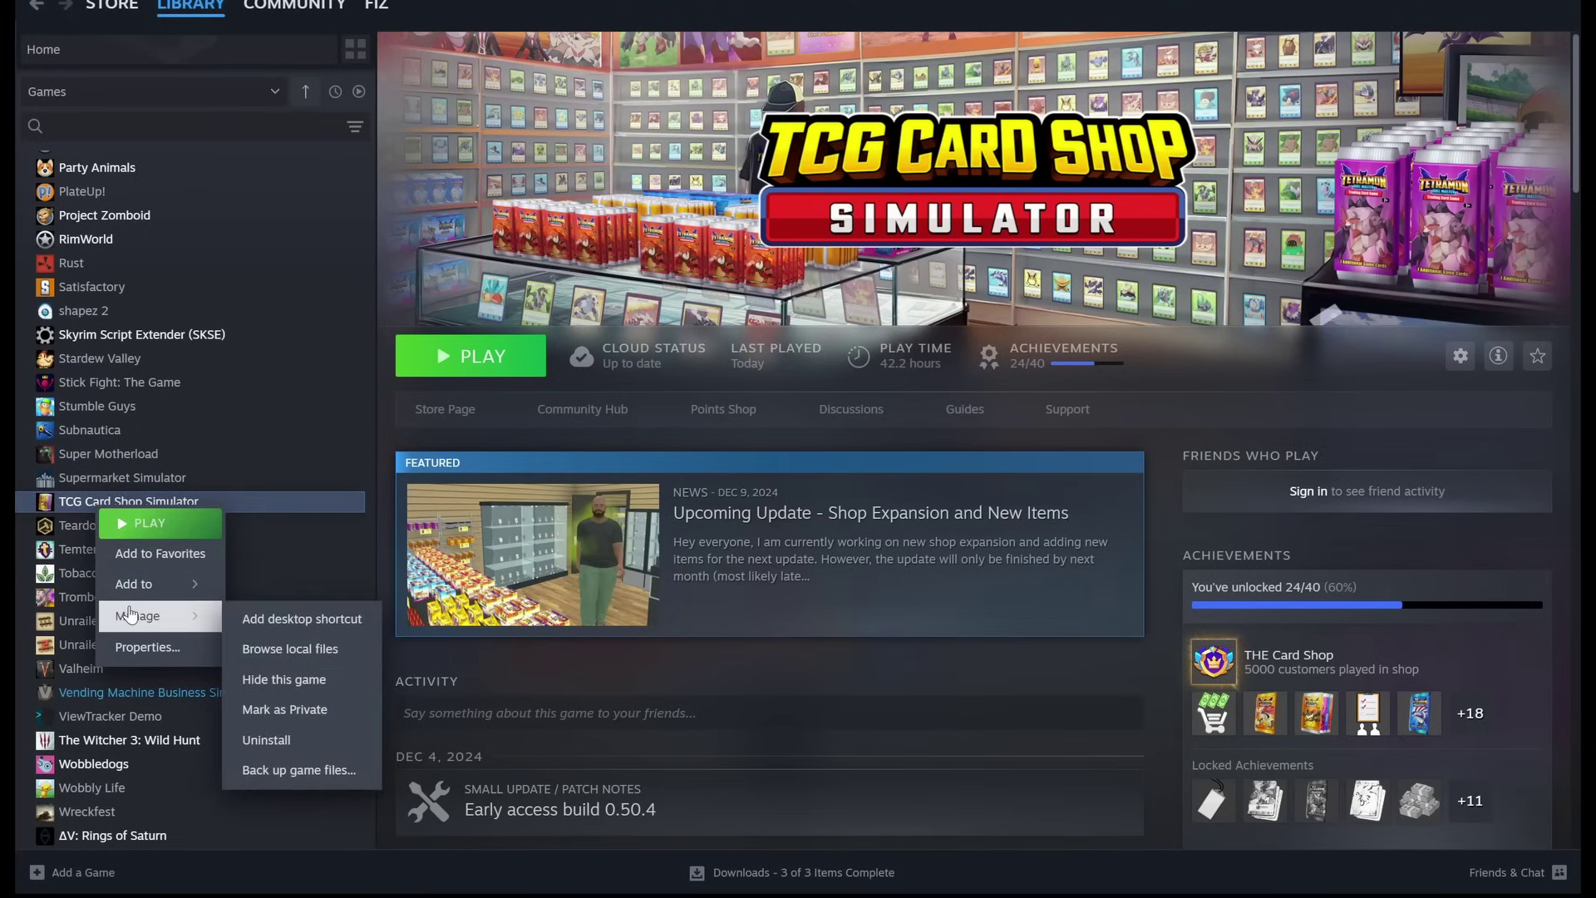
pyautogui.click(282, 647)
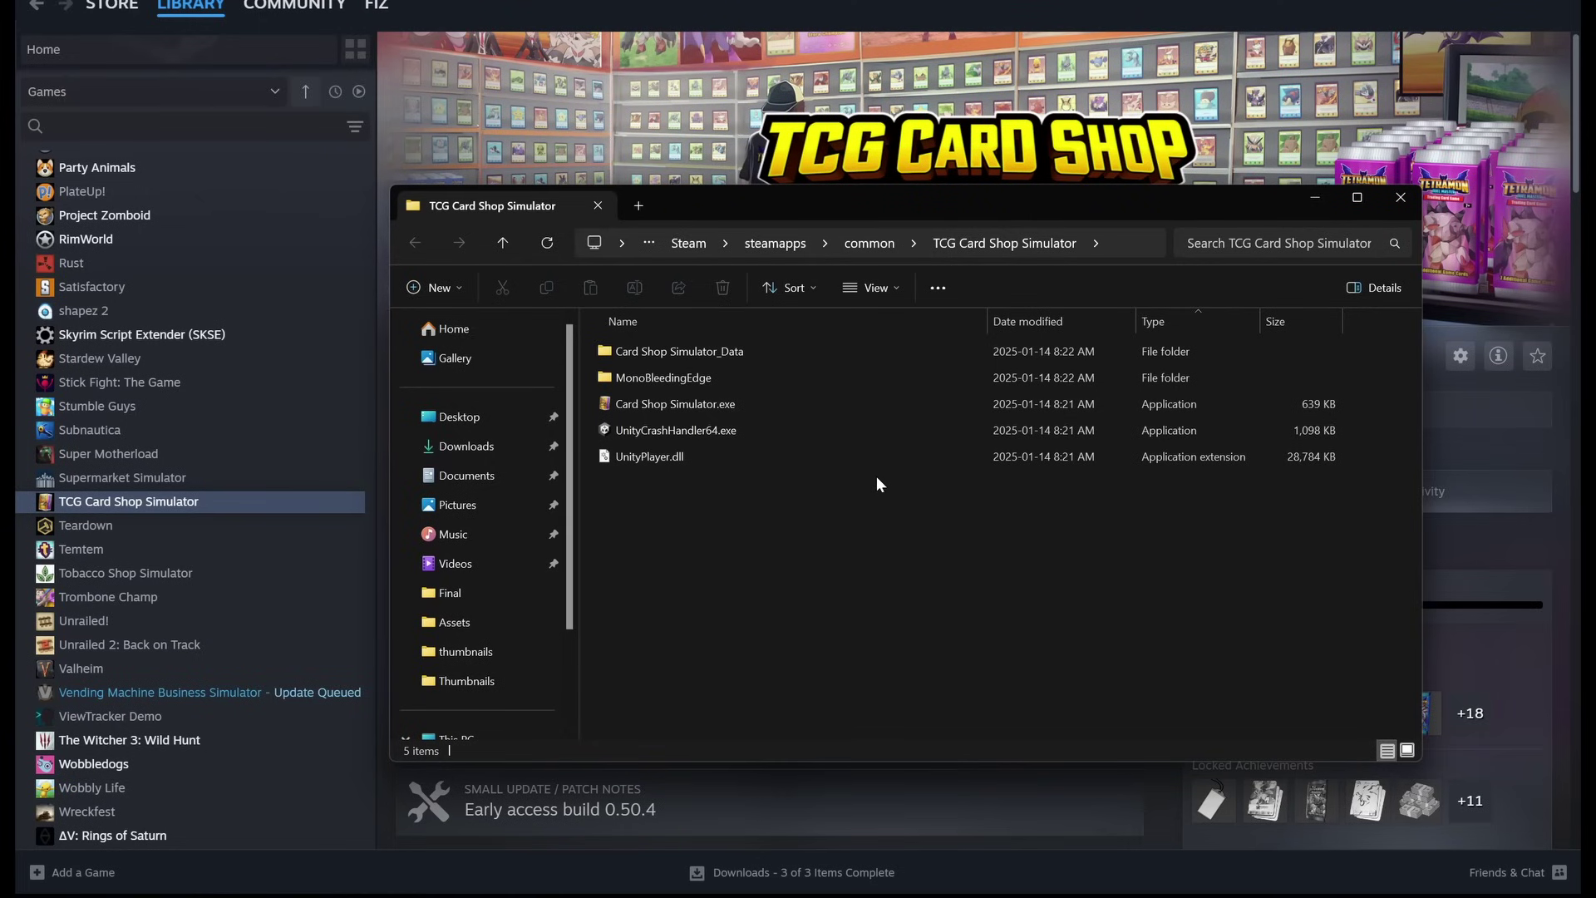
pyautogui.moveTo(770, 211); pyautogui.dragTo(1592, 220)
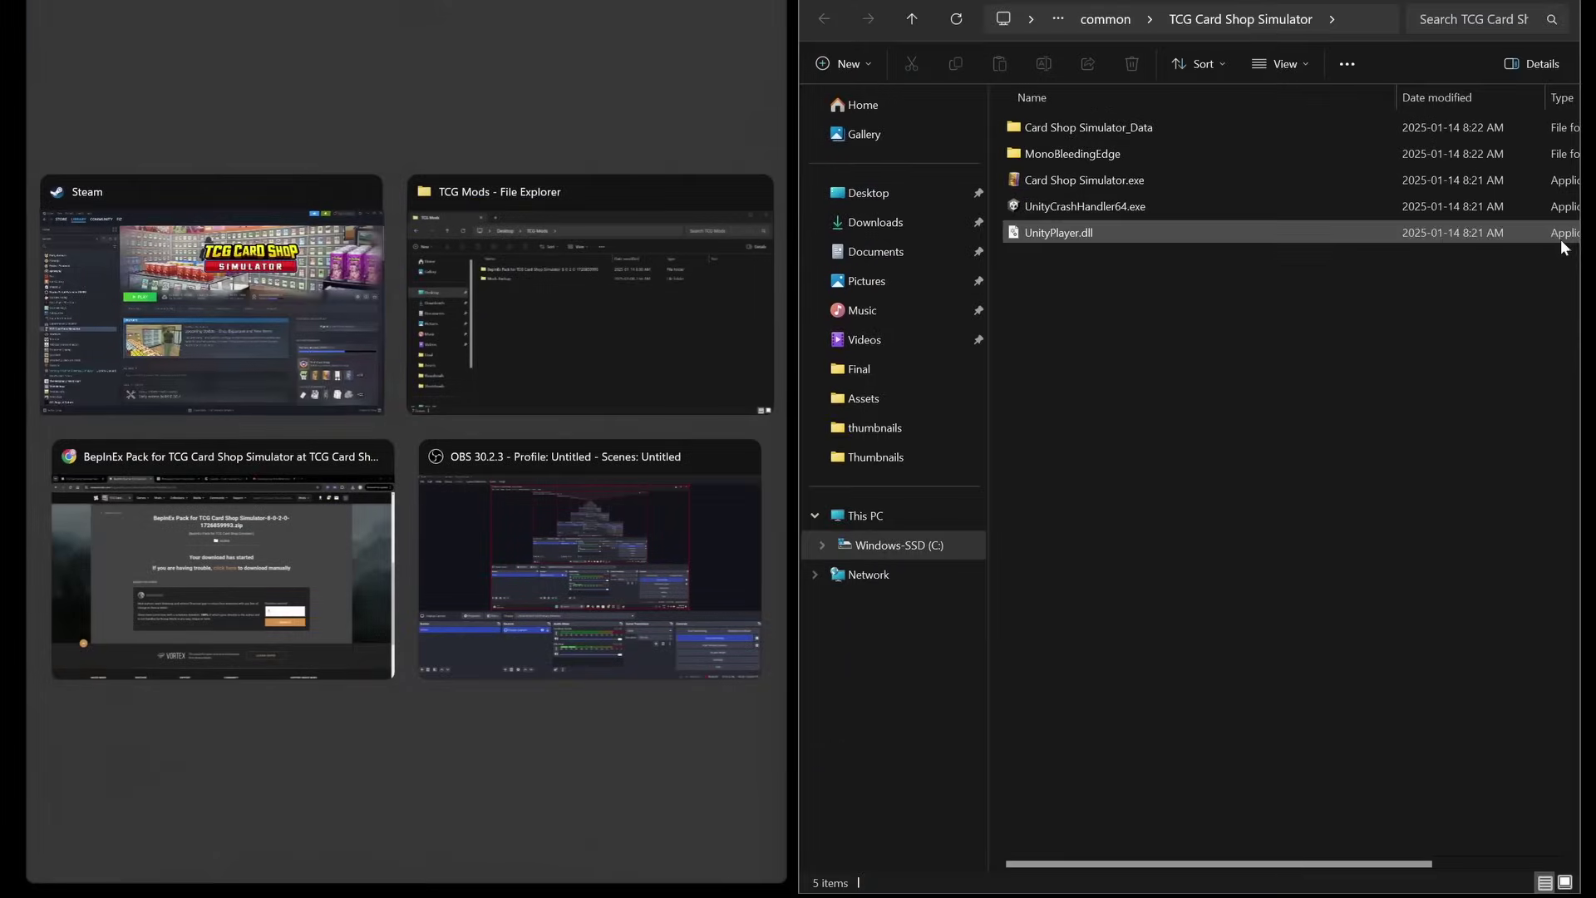
pyautogui.click(545, 368)
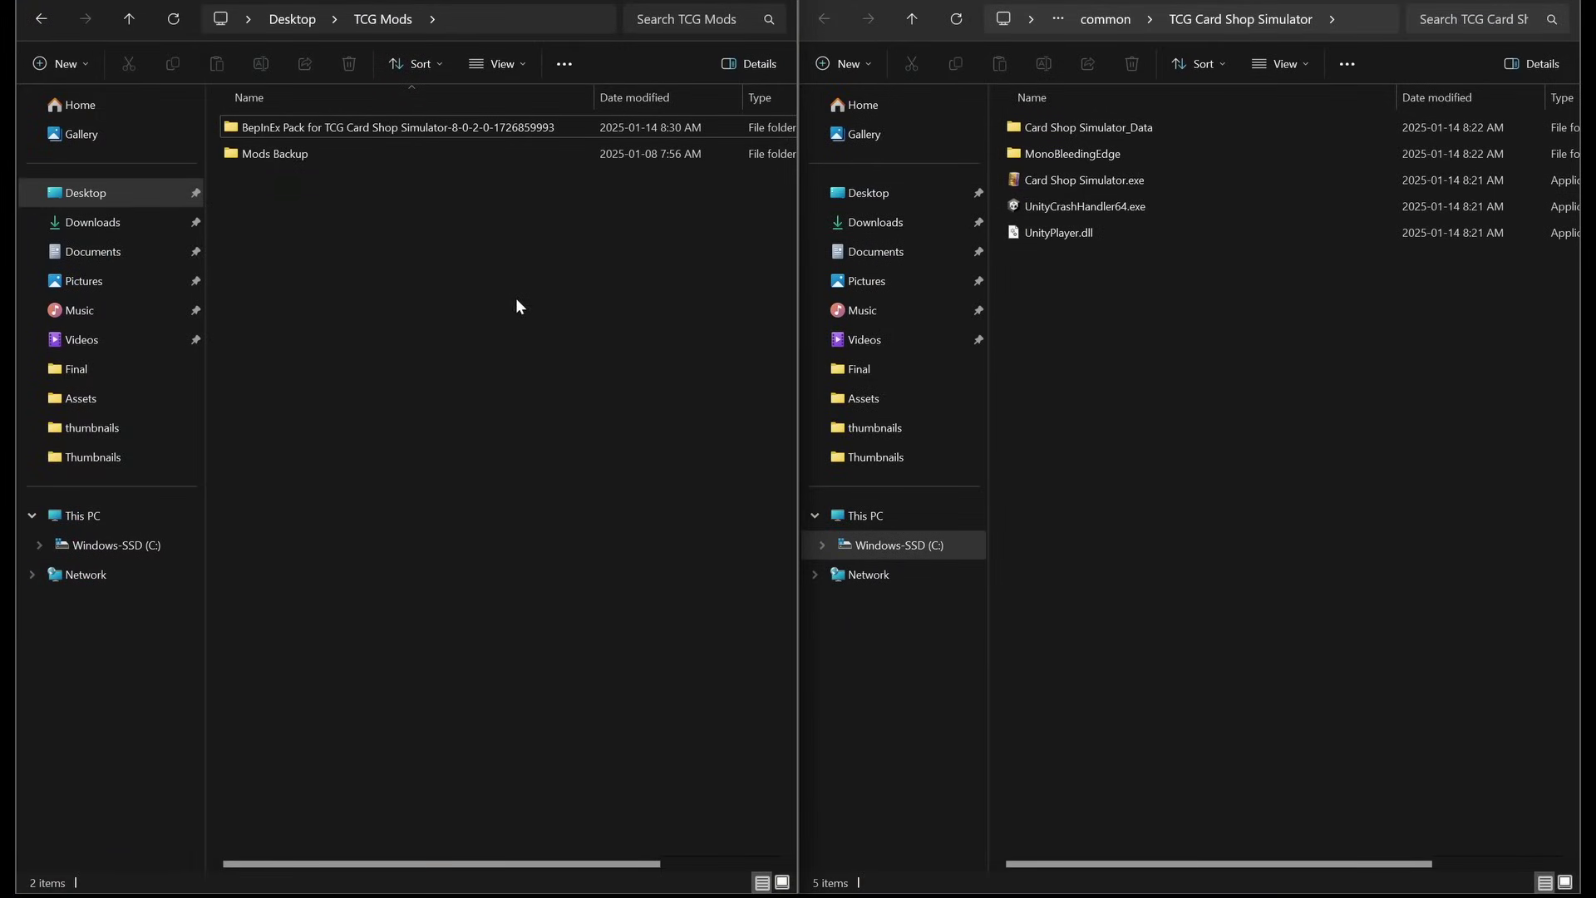
# - Copy all files from the extracted BepInEx Pack folder into the TCG Card Shop Simulator game folder
pyautogui.doubleClick(261, 132)
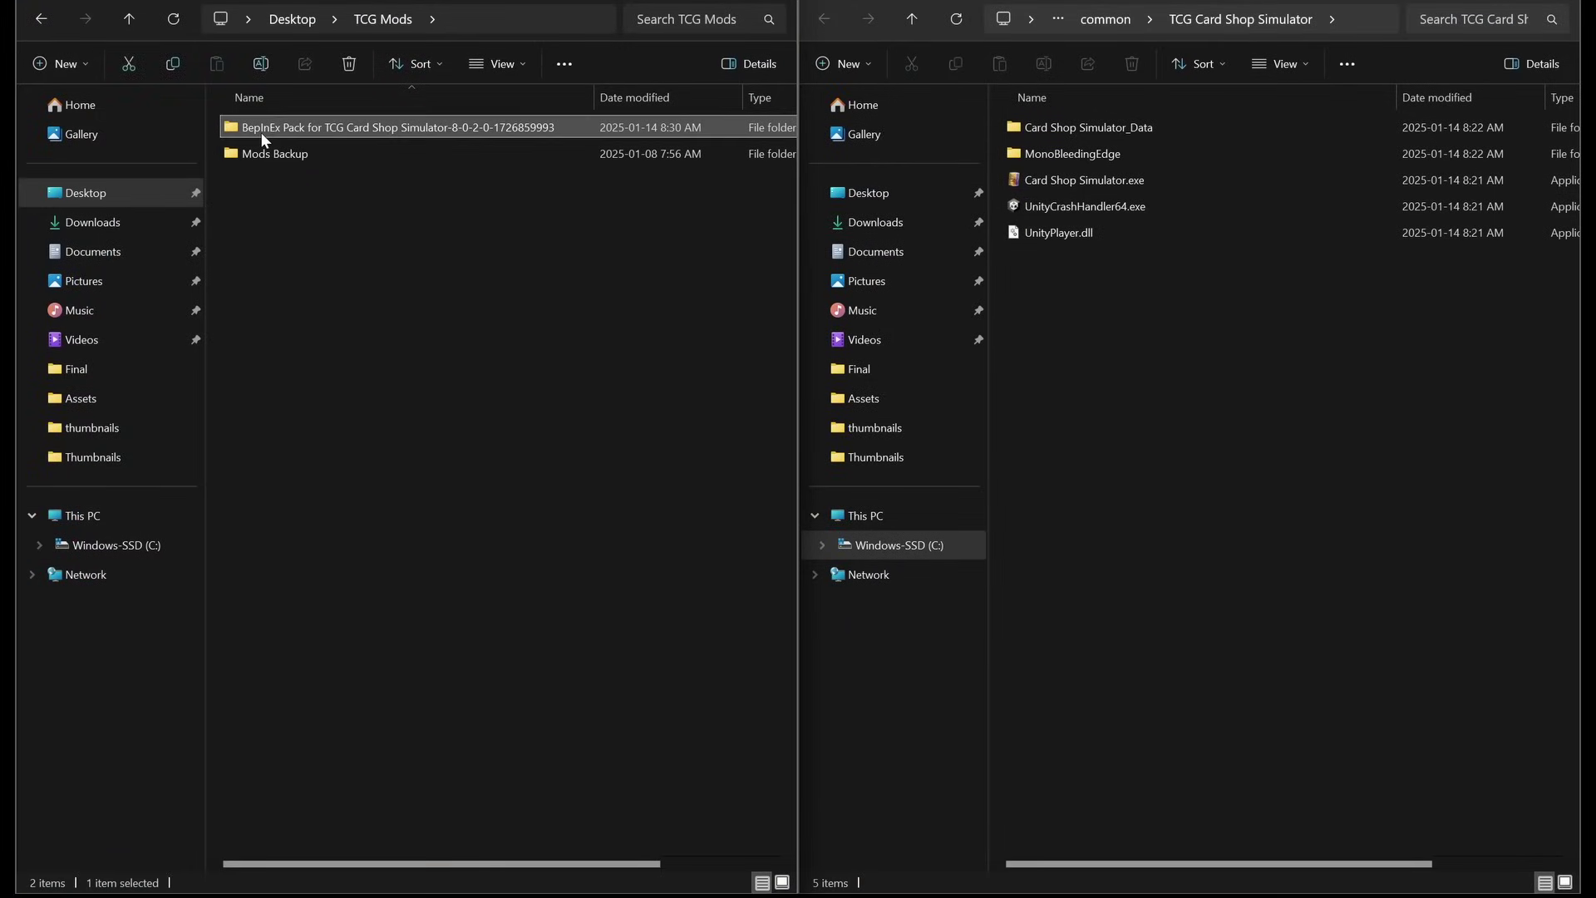
pyautogui.moveTo(356, 302); pyautogui.dragTo(1205, 492)
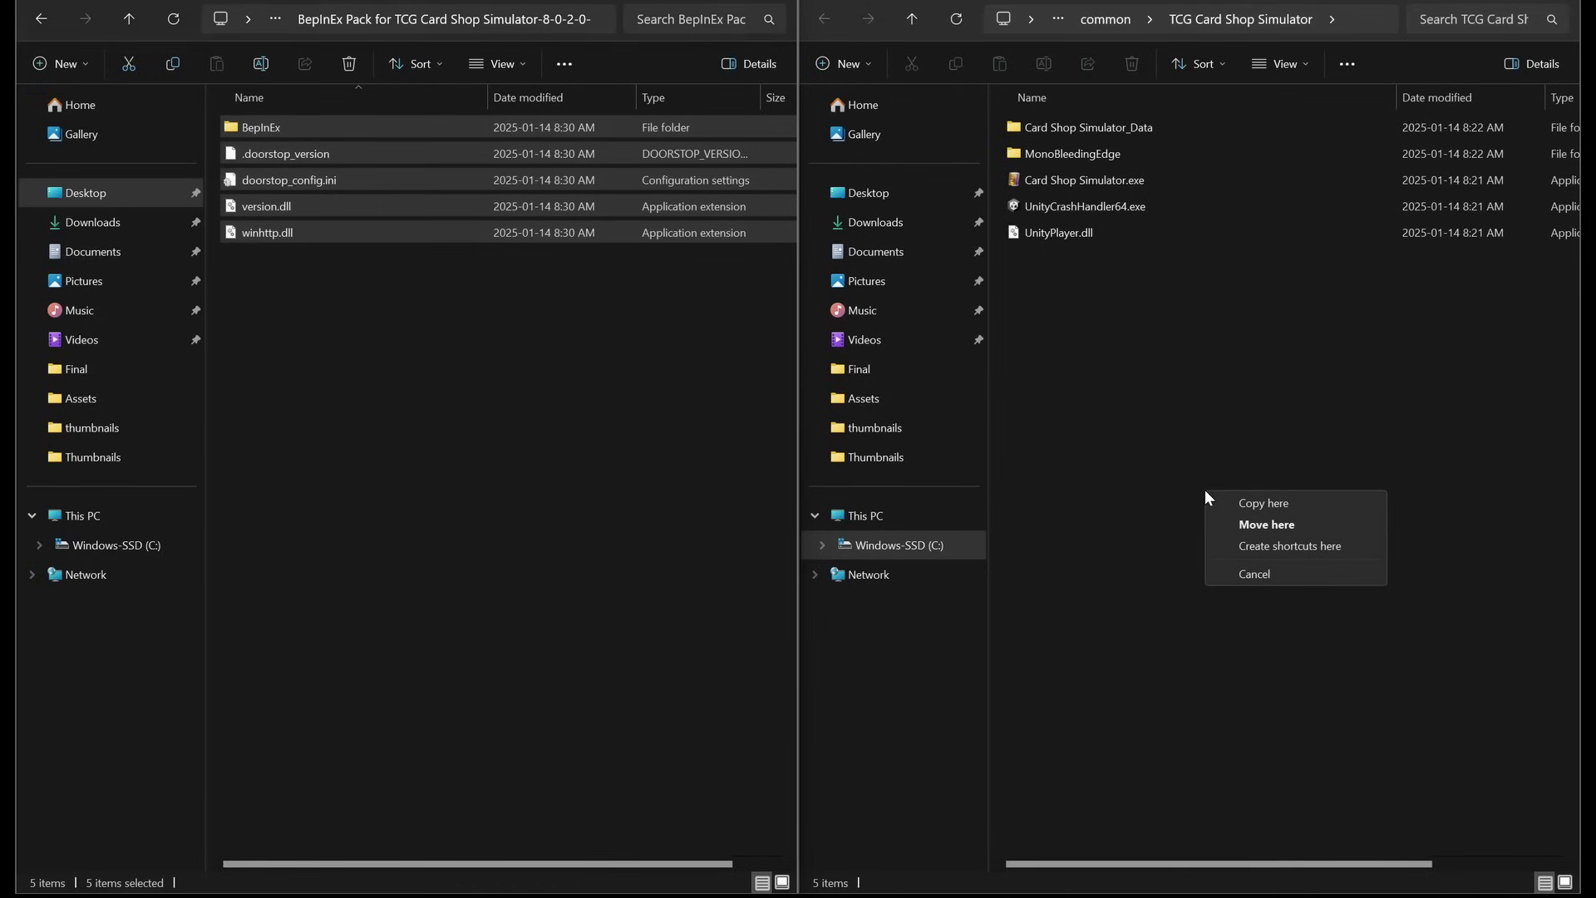
pyautogui.click(1249, 502)
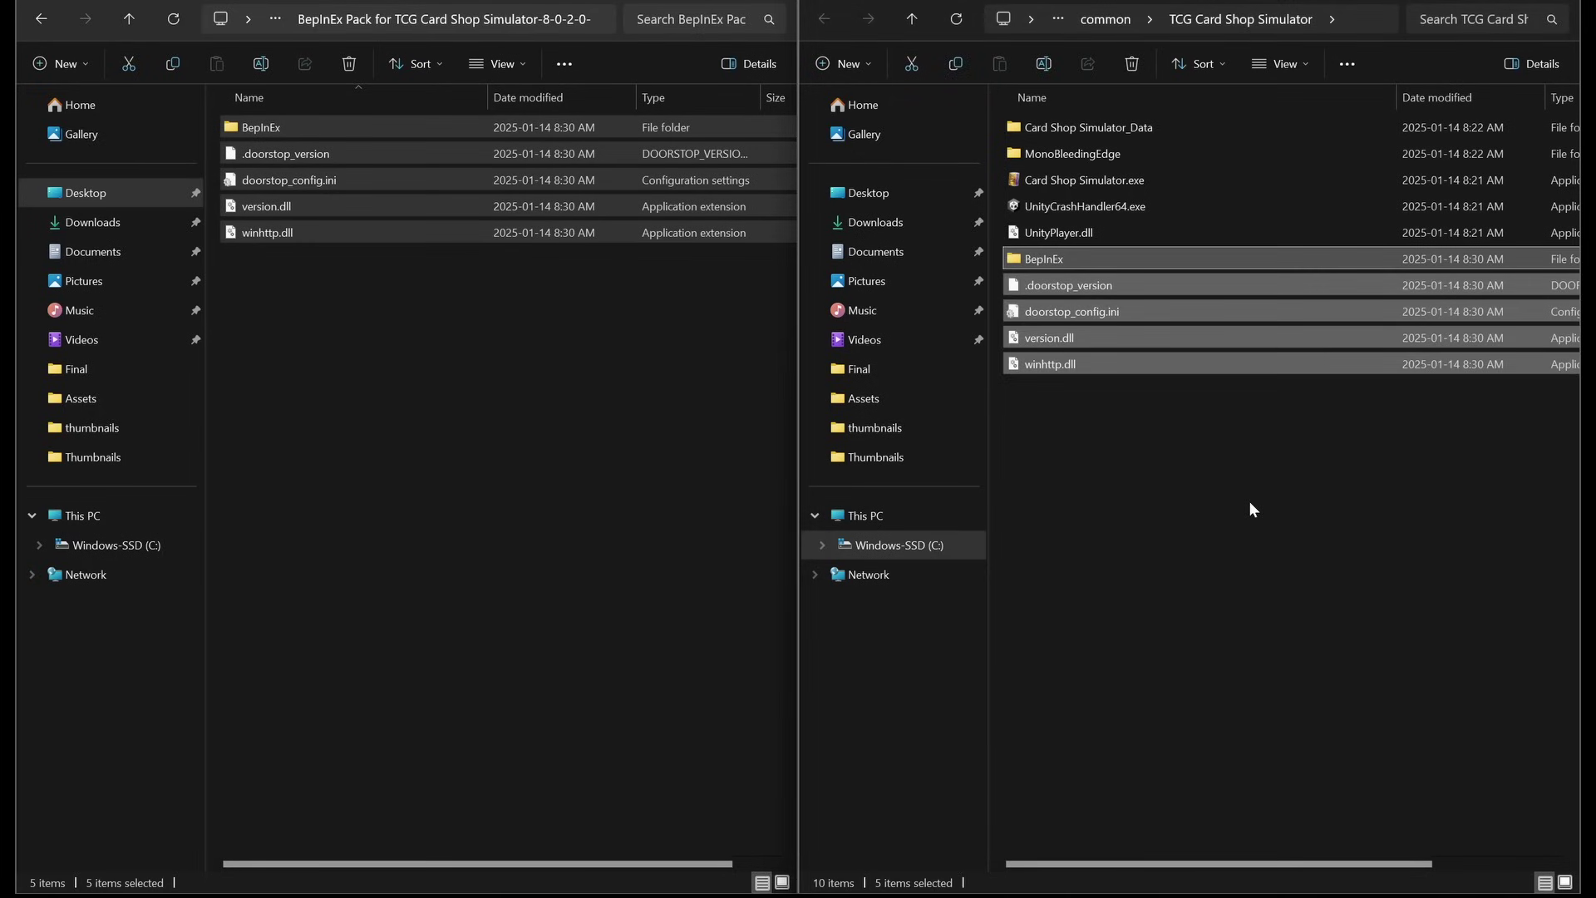
pyautogui.click(1249, 501)
# - Switch to Steam and launch TCG Card Shop Simulator
pyautogui.moveTo(1063, 893)
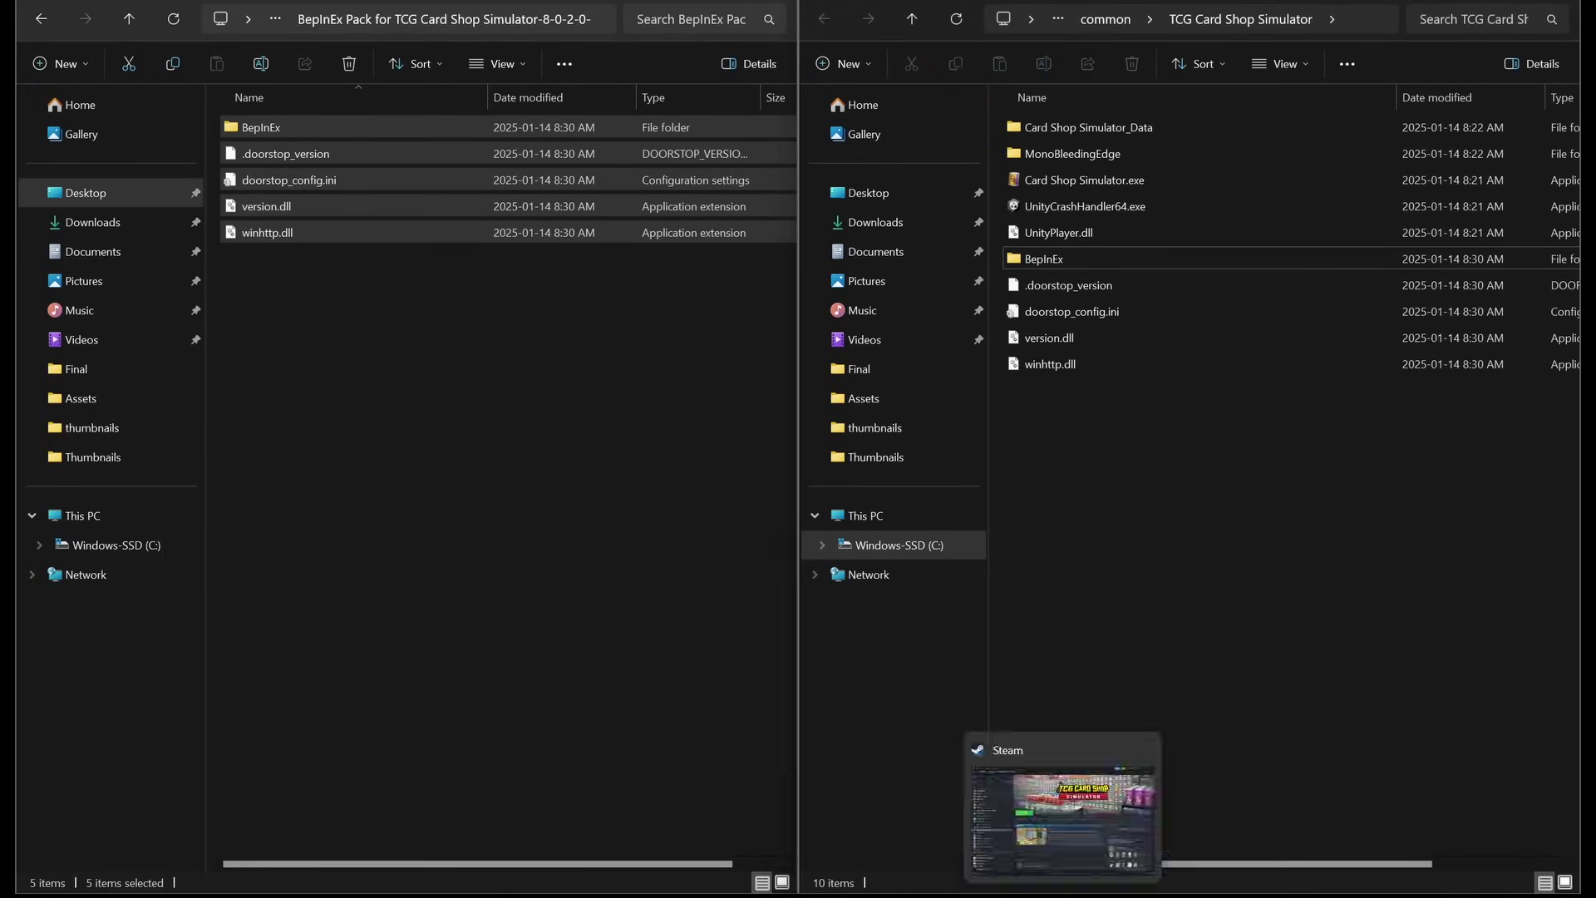
pyautogui.click(1060, 819)
pyautogui.click(471, 359)
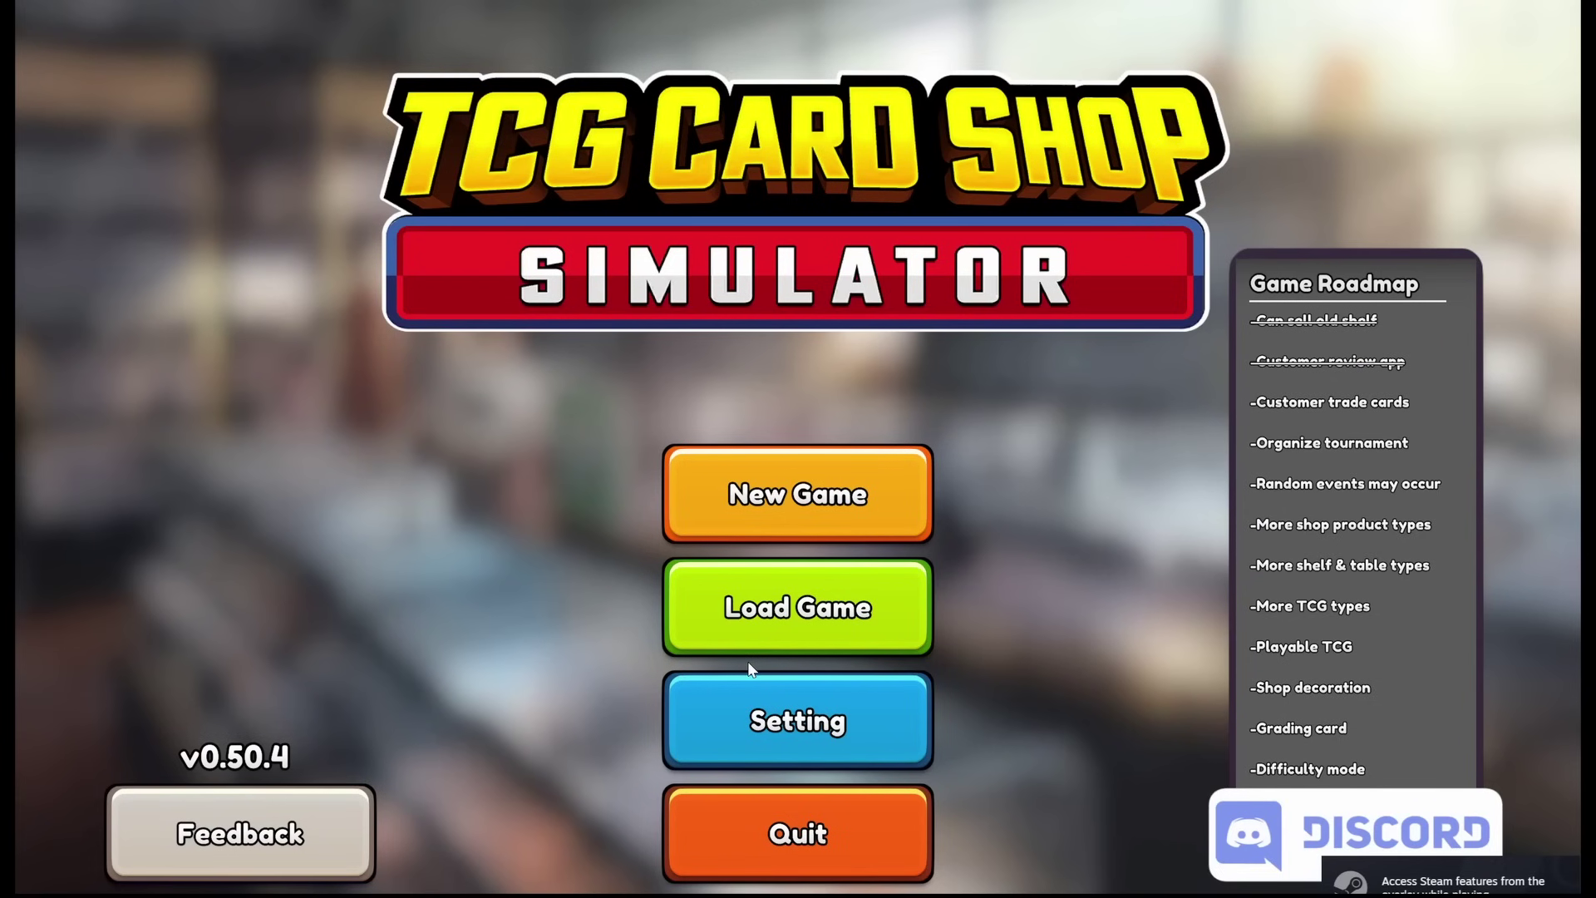
# - Check that the plugin configuration manager opens on the game's main menu, close it and quit the game
pyautogui.press('F1')
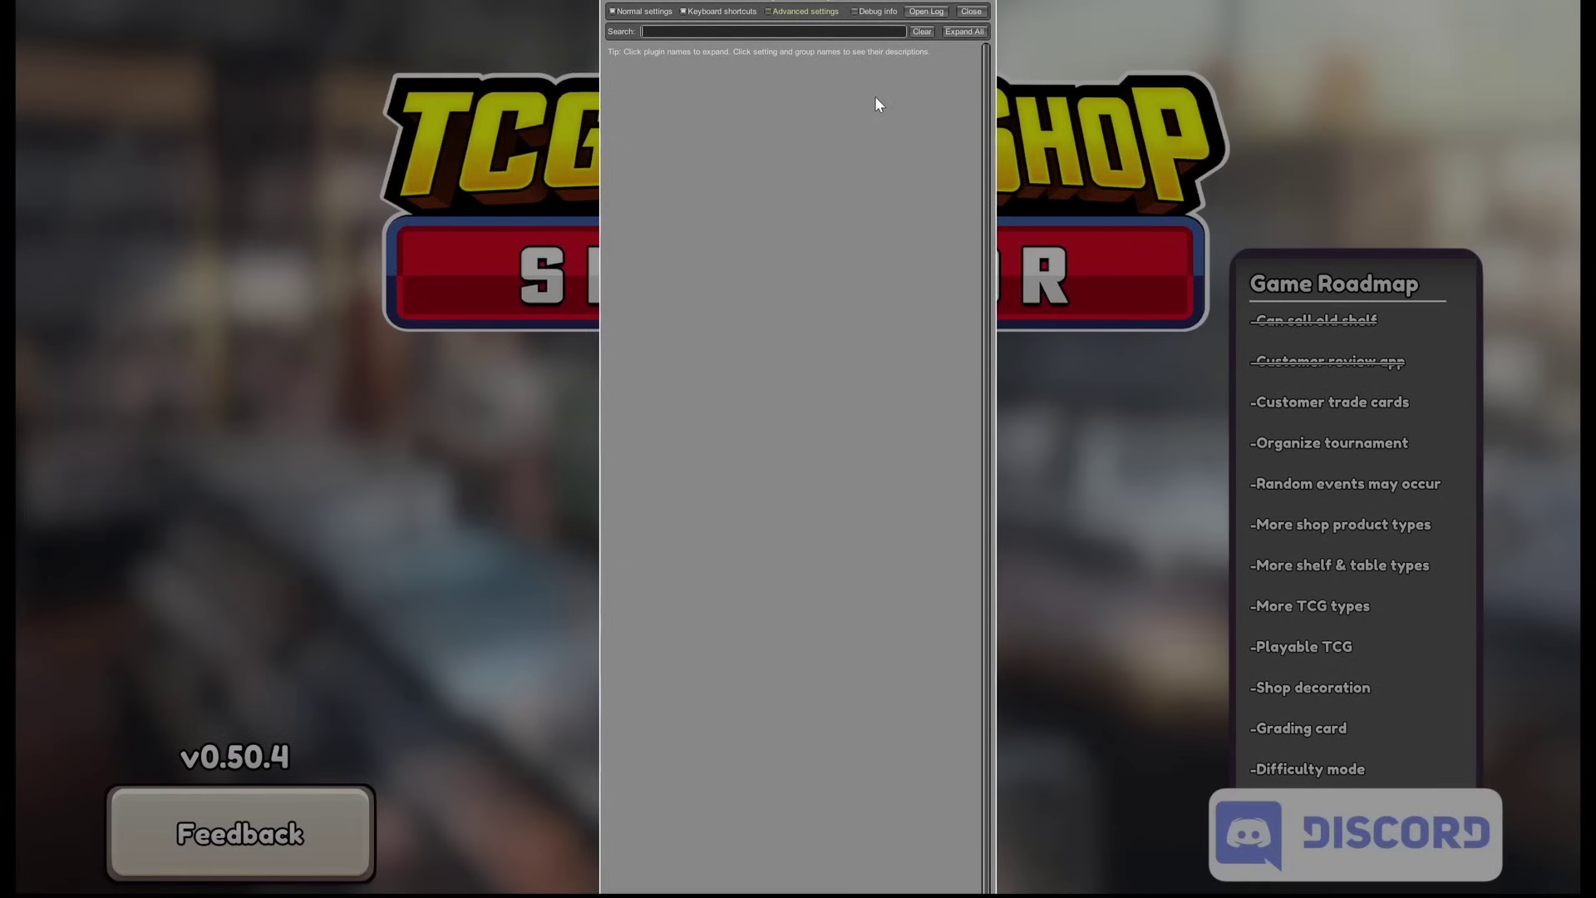
pyautogui.click(971, 12)
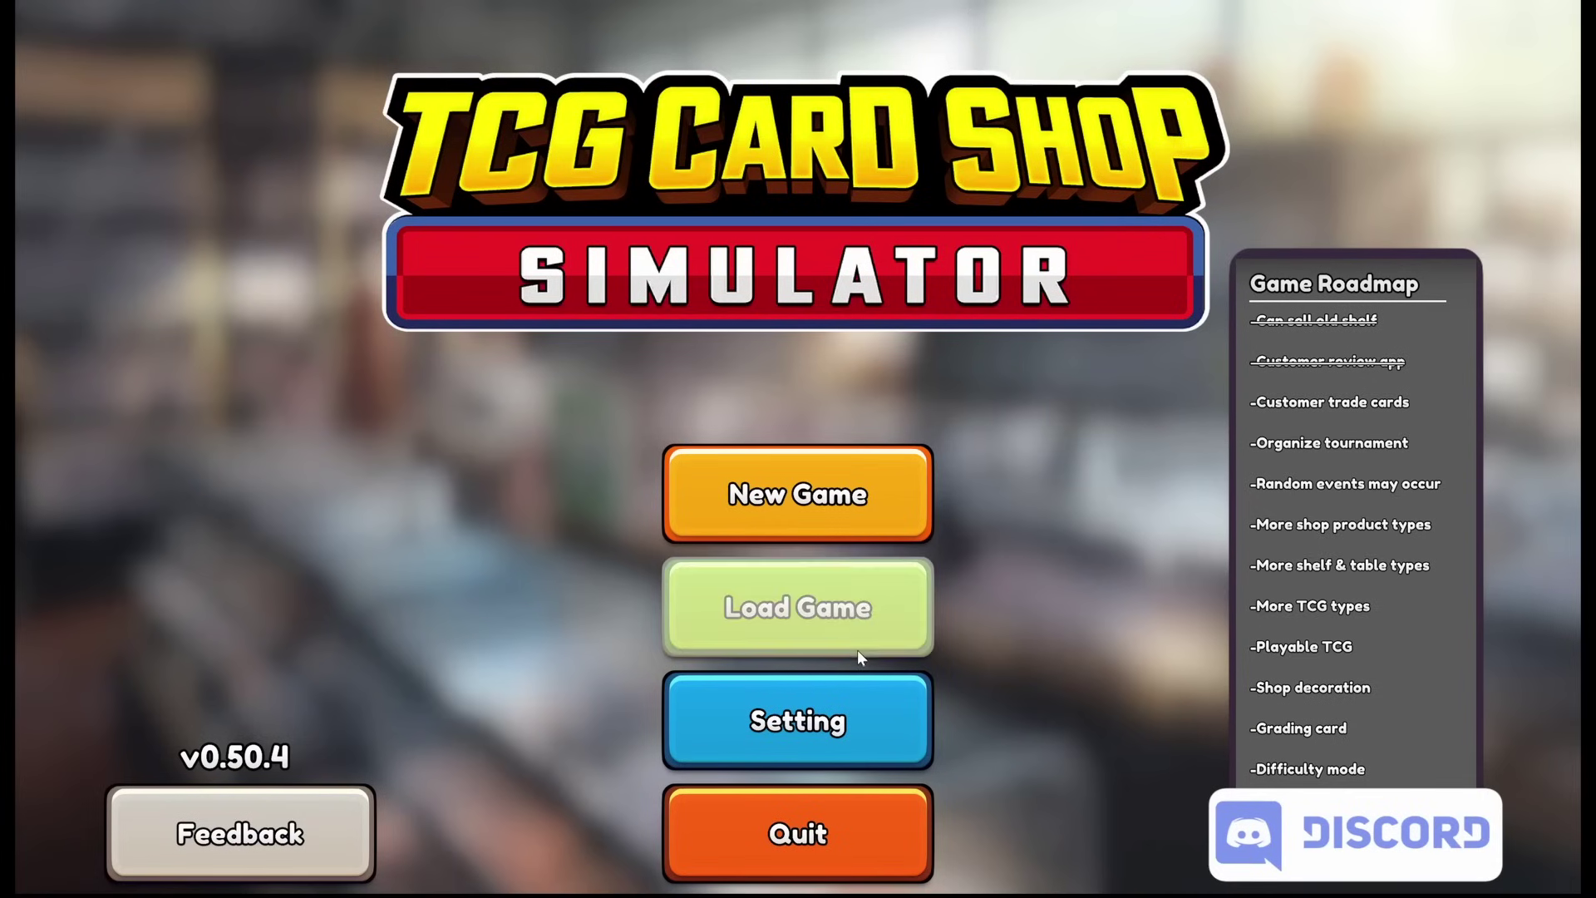
pyautogui.click(816, 850)
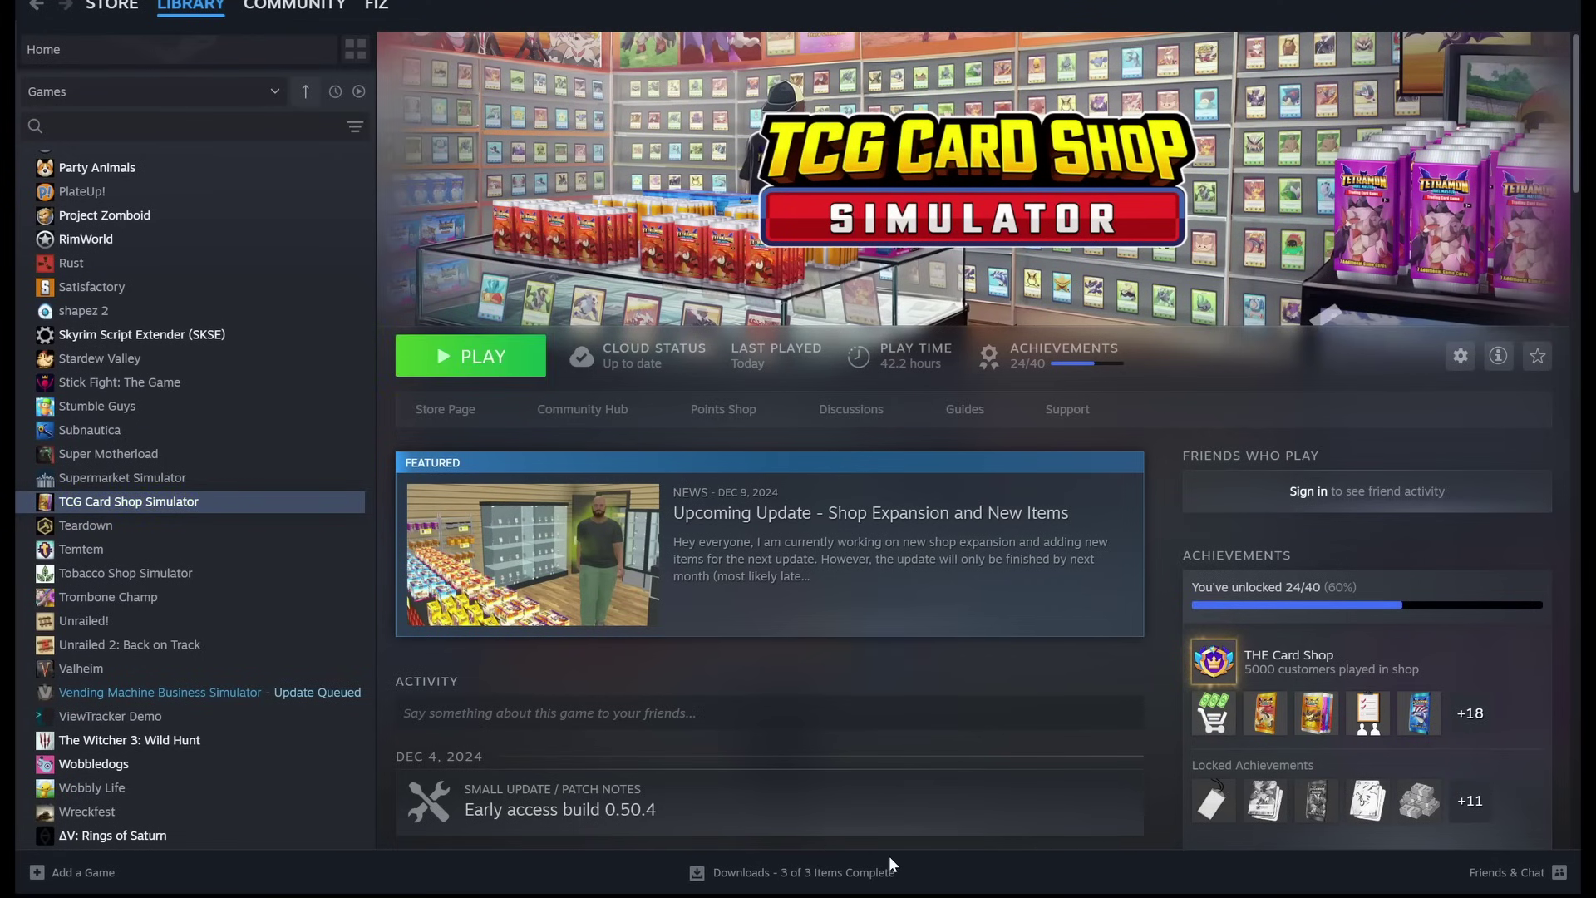
# - Return to the popular mods list in the browser, open the Auto Set Prices mod page in a new tab and switch to it
pyautogui.hotkey('alt', 'Tab')
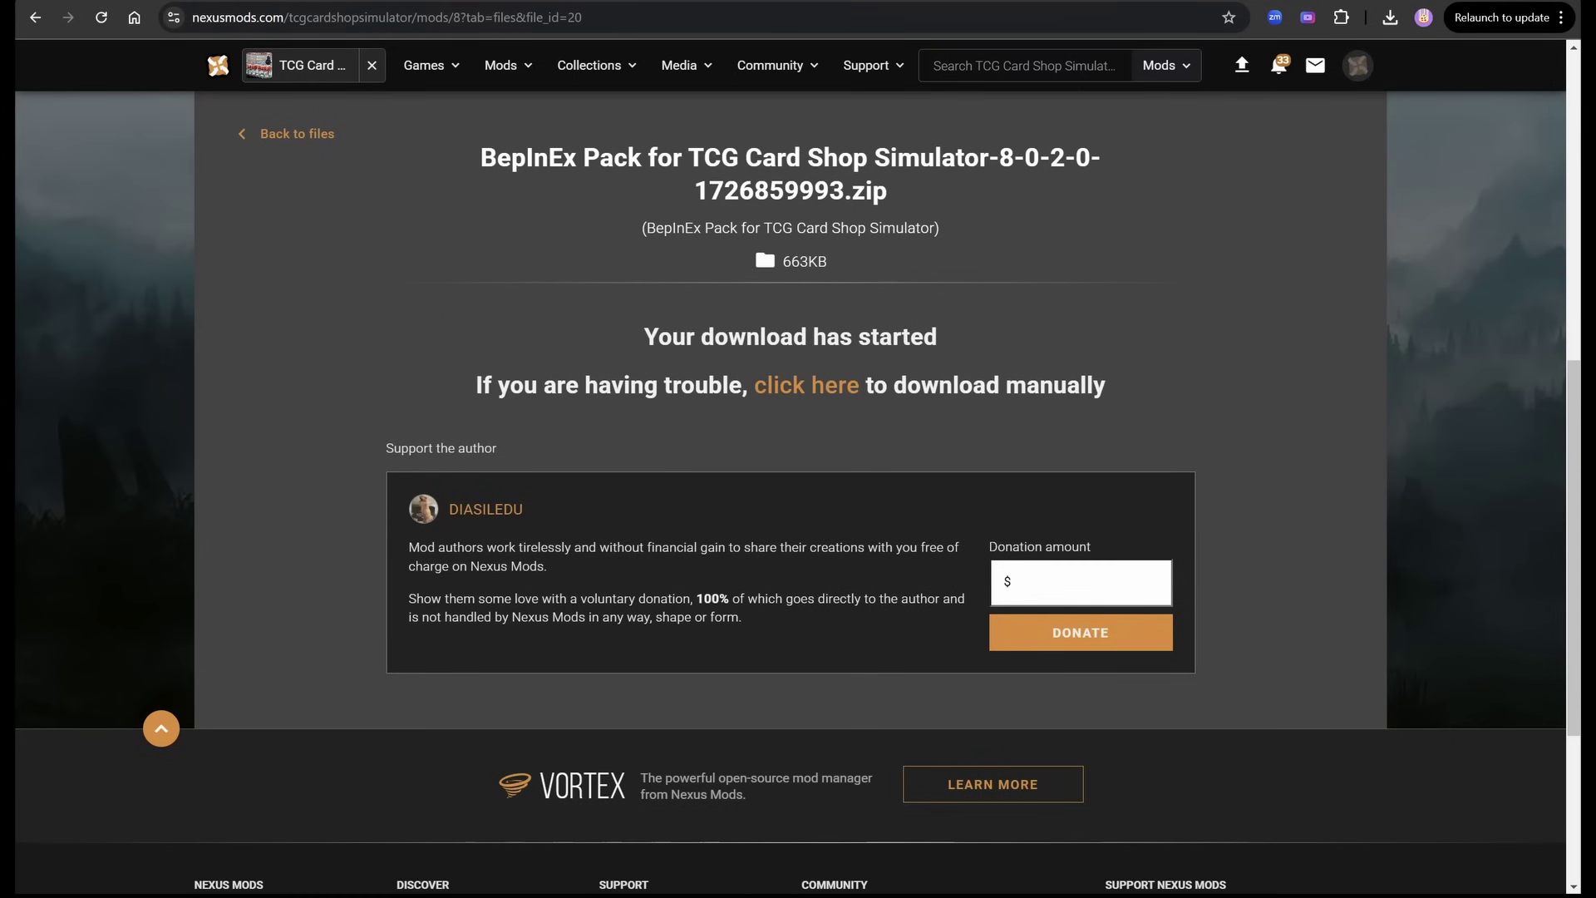
pyautogui.hotkey('alt', 'Left')
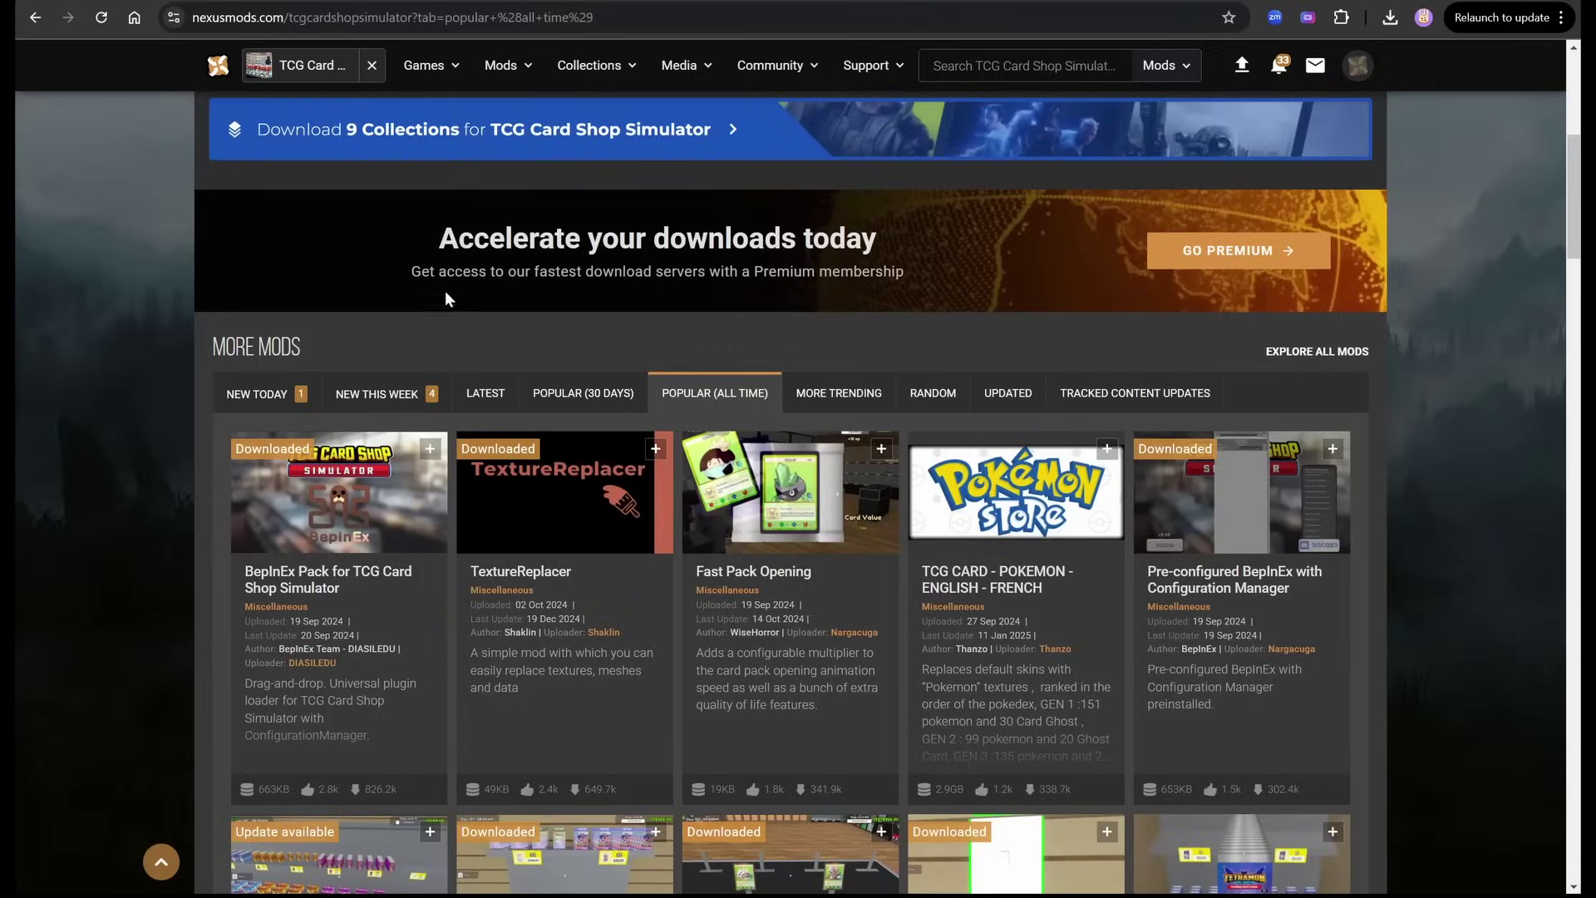
pyautogui.scroll(-1, 428, 298)
pyautogui.scroll(-3, 406, 369)
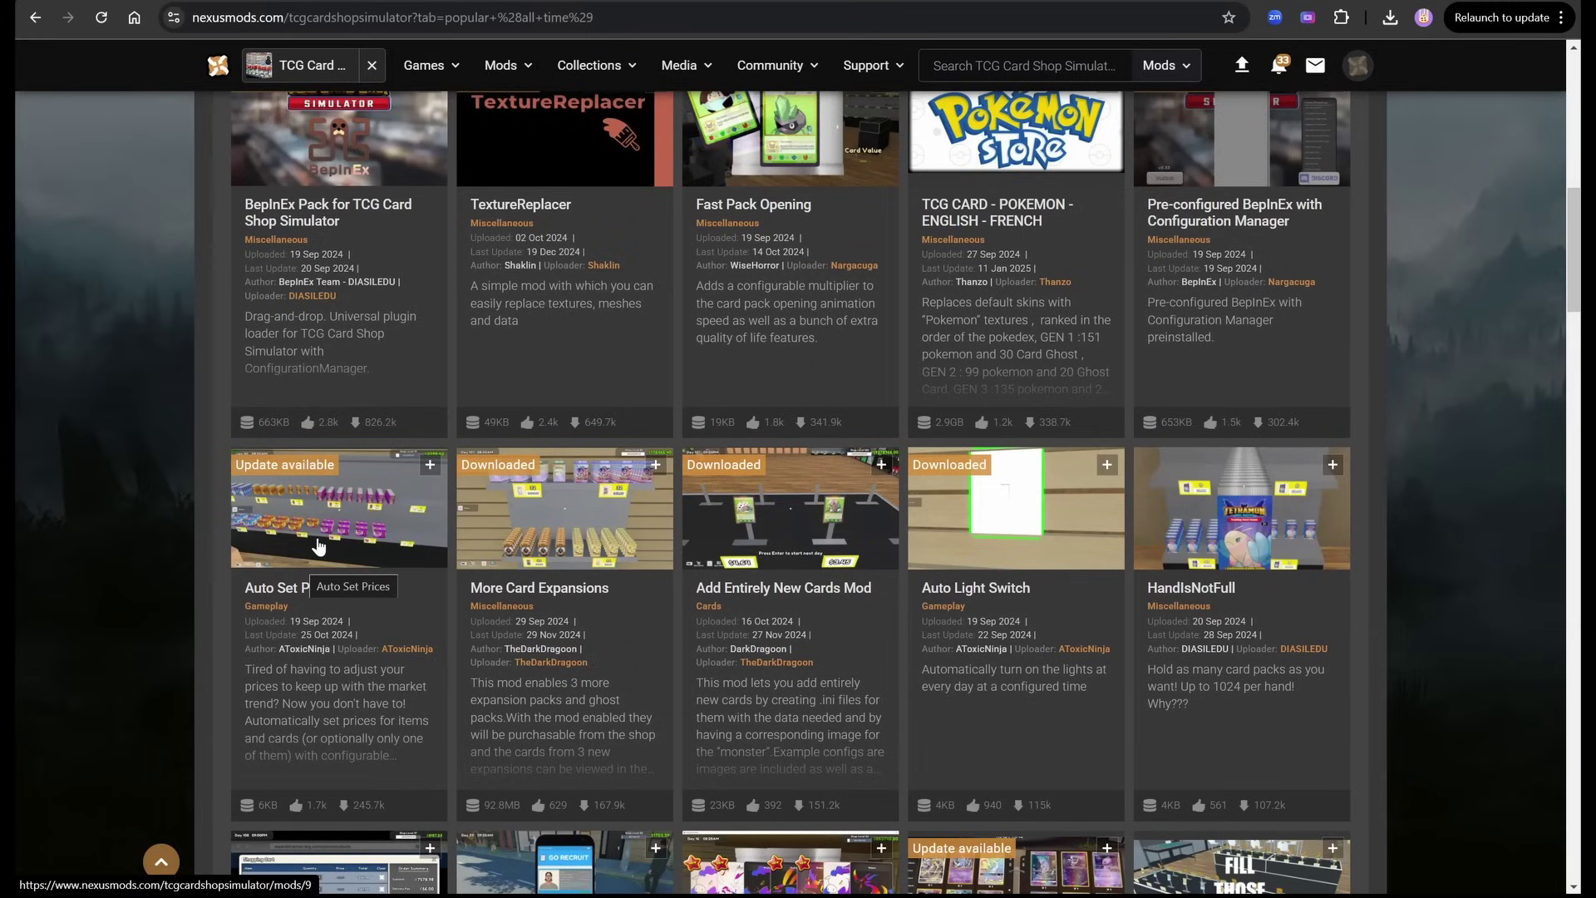
pyautogui.scroll(1, 316, 544)
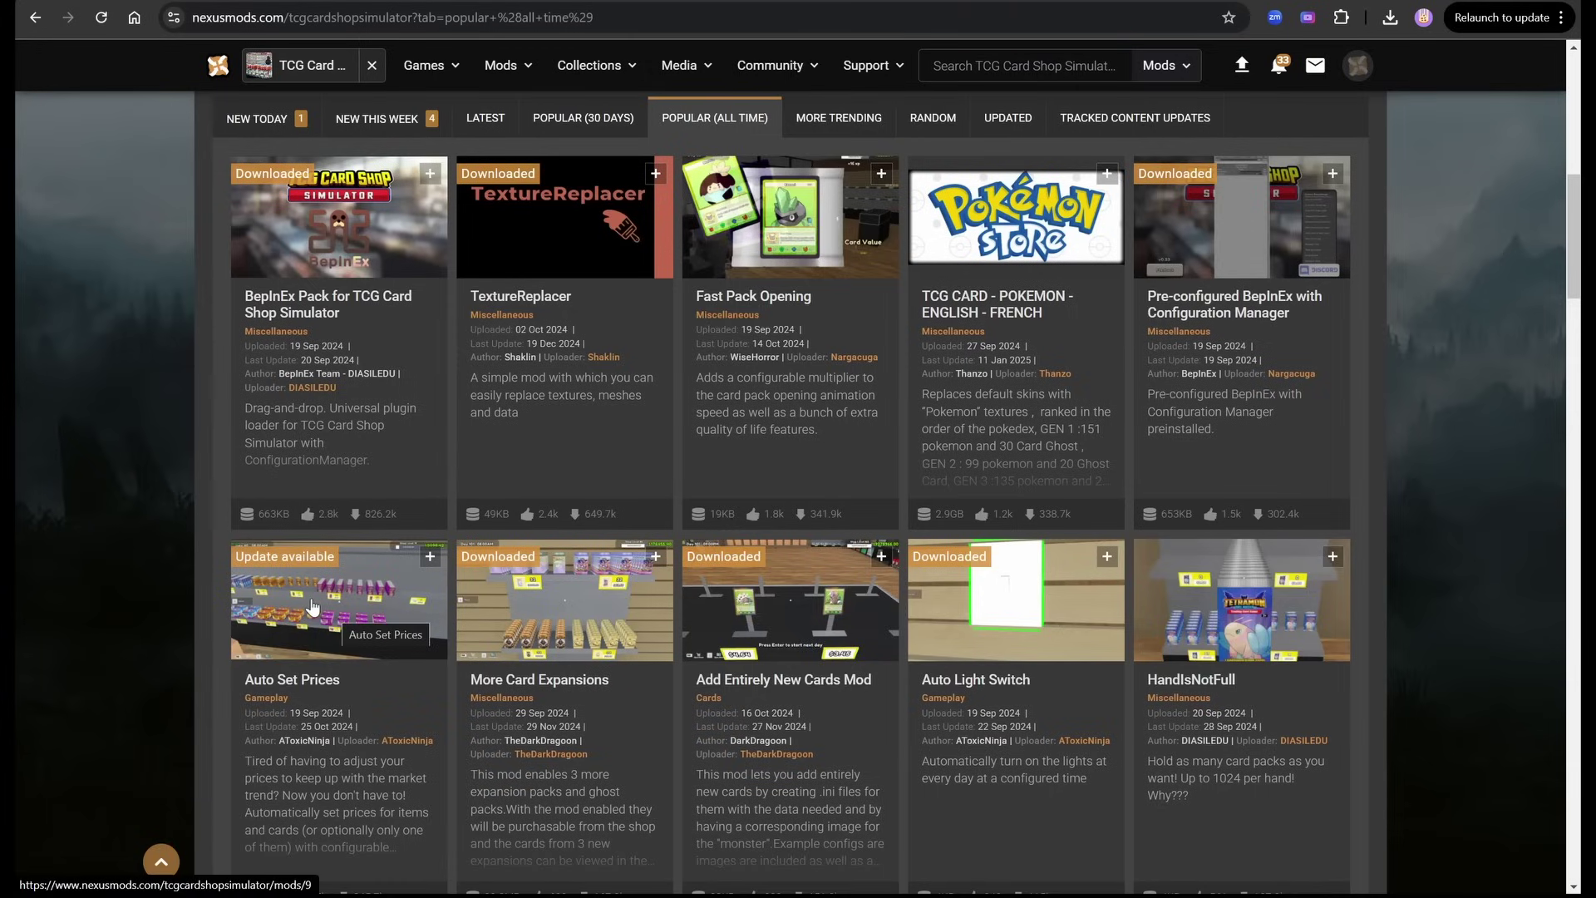
pyautogui.rightClick(341, 605)
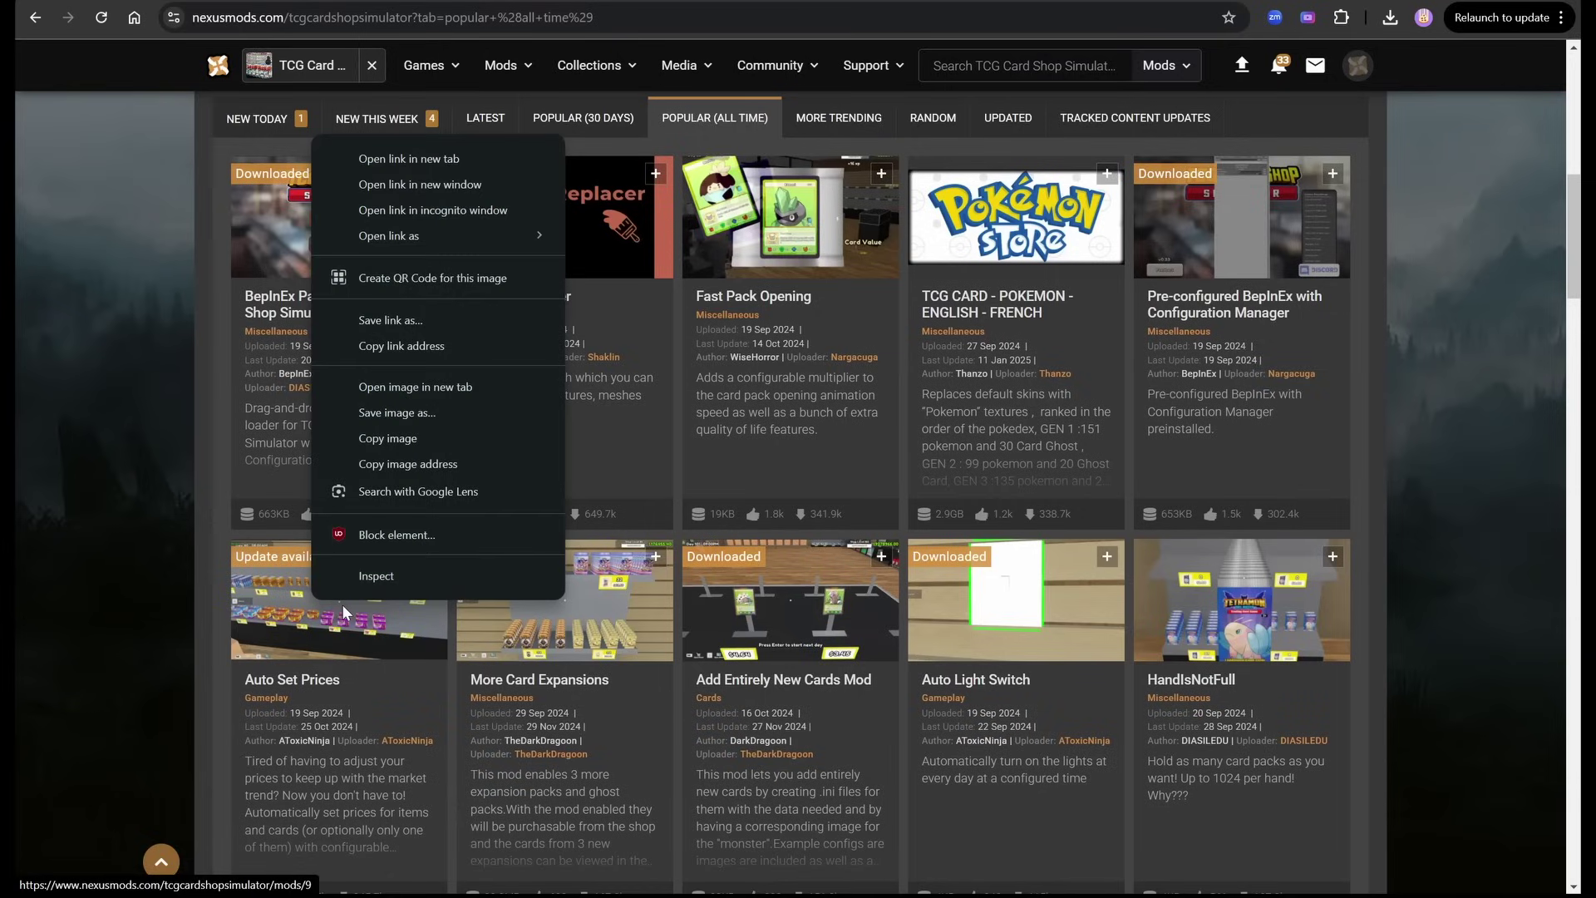
pyautogui.click(416, 160)
pyautogui.hotkey('ctrl', 'Tab')
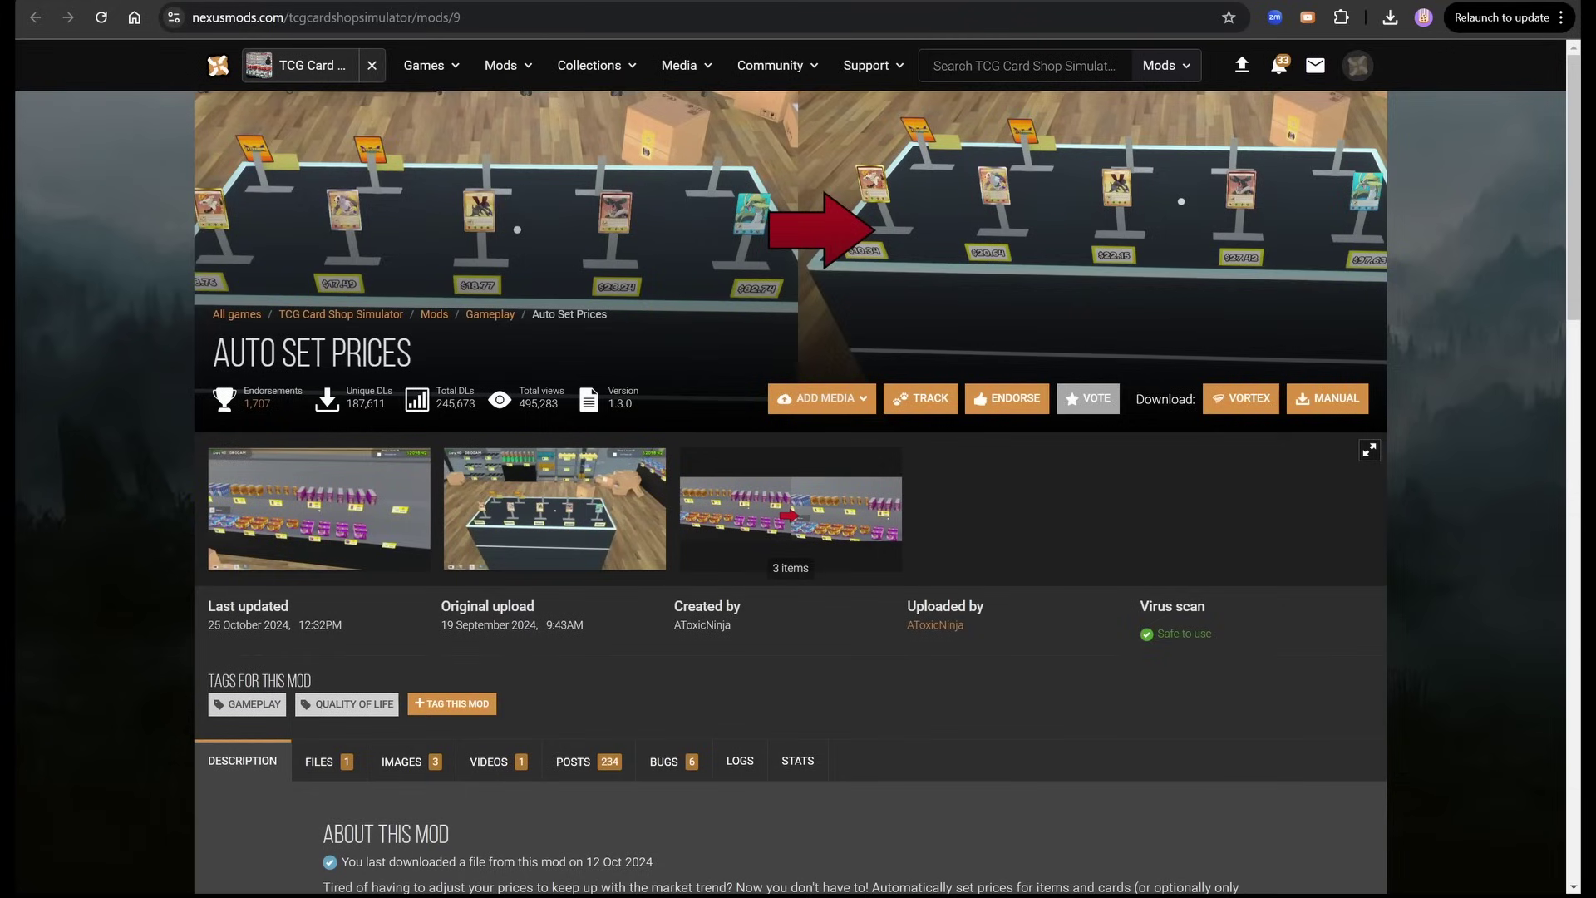
# - Download the AutoSetPrices 1.3.0 main file manually, past the additional requirements notice, and save the zip in the TCG Mods folder
pyautogui.scroll(-3, 442, 546)
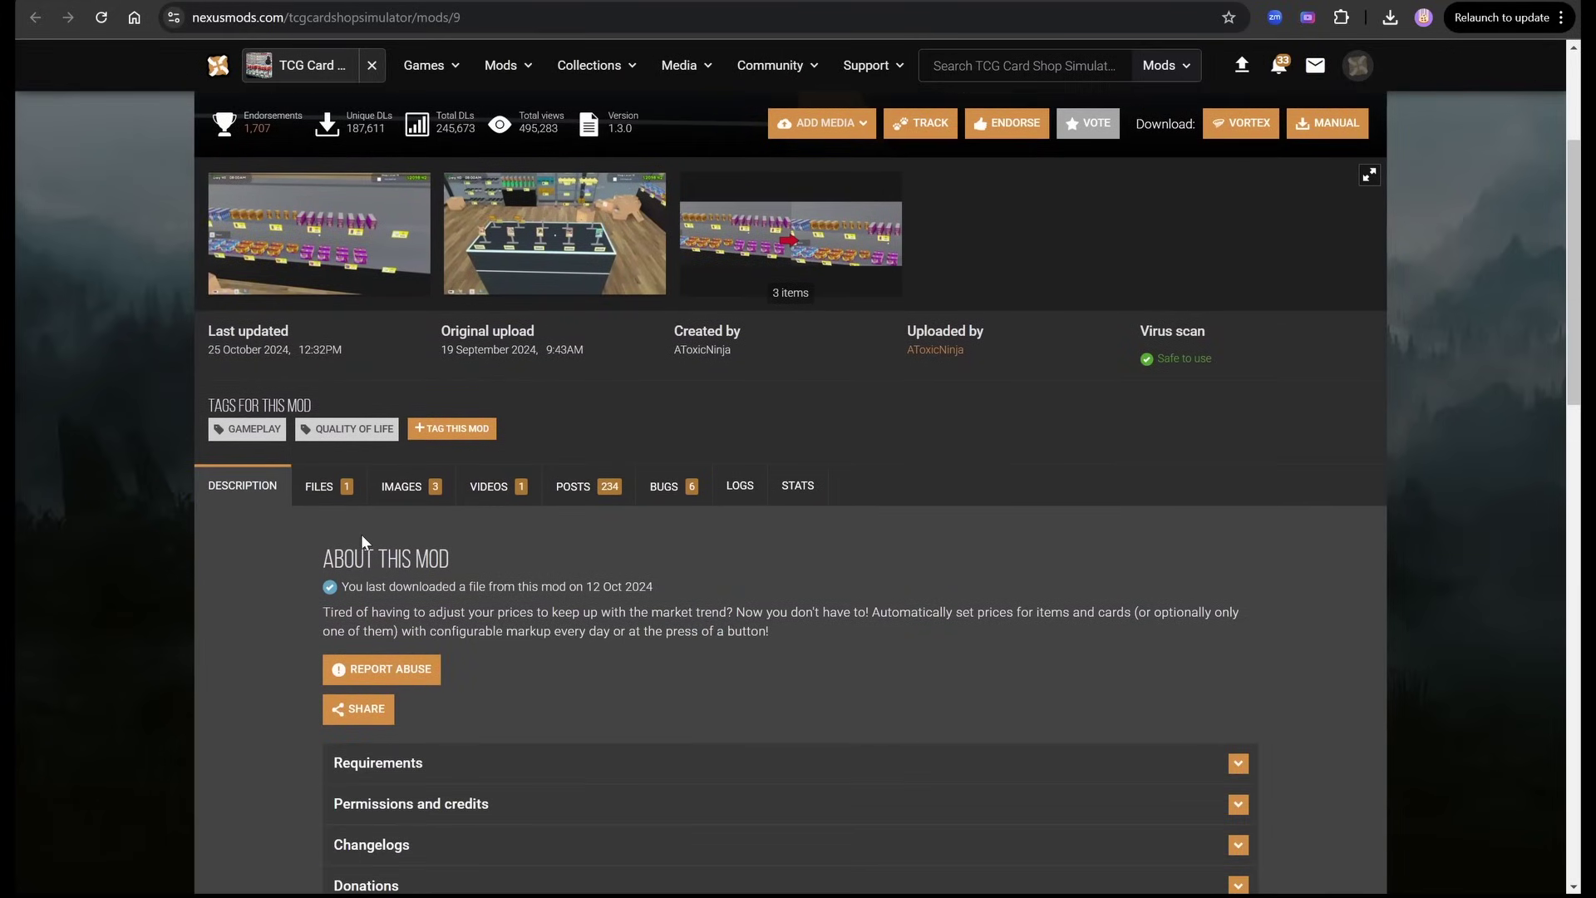
pyautogui.click(324, 495)
pyautogui.scroll(-3, 561, 569)
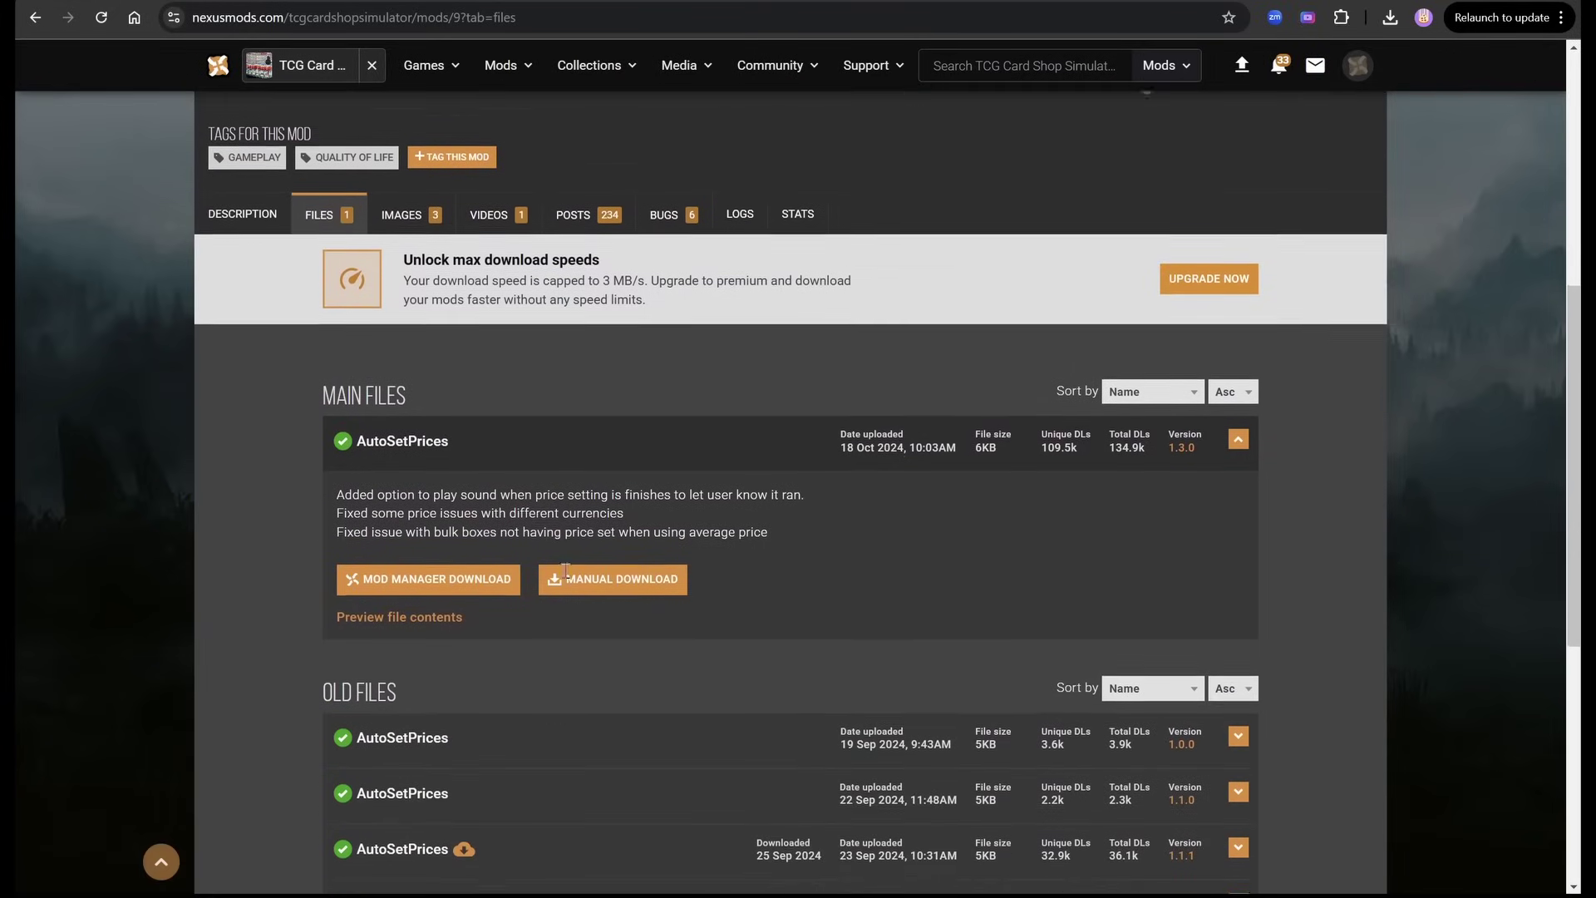
pyautogui.click(594, 582)
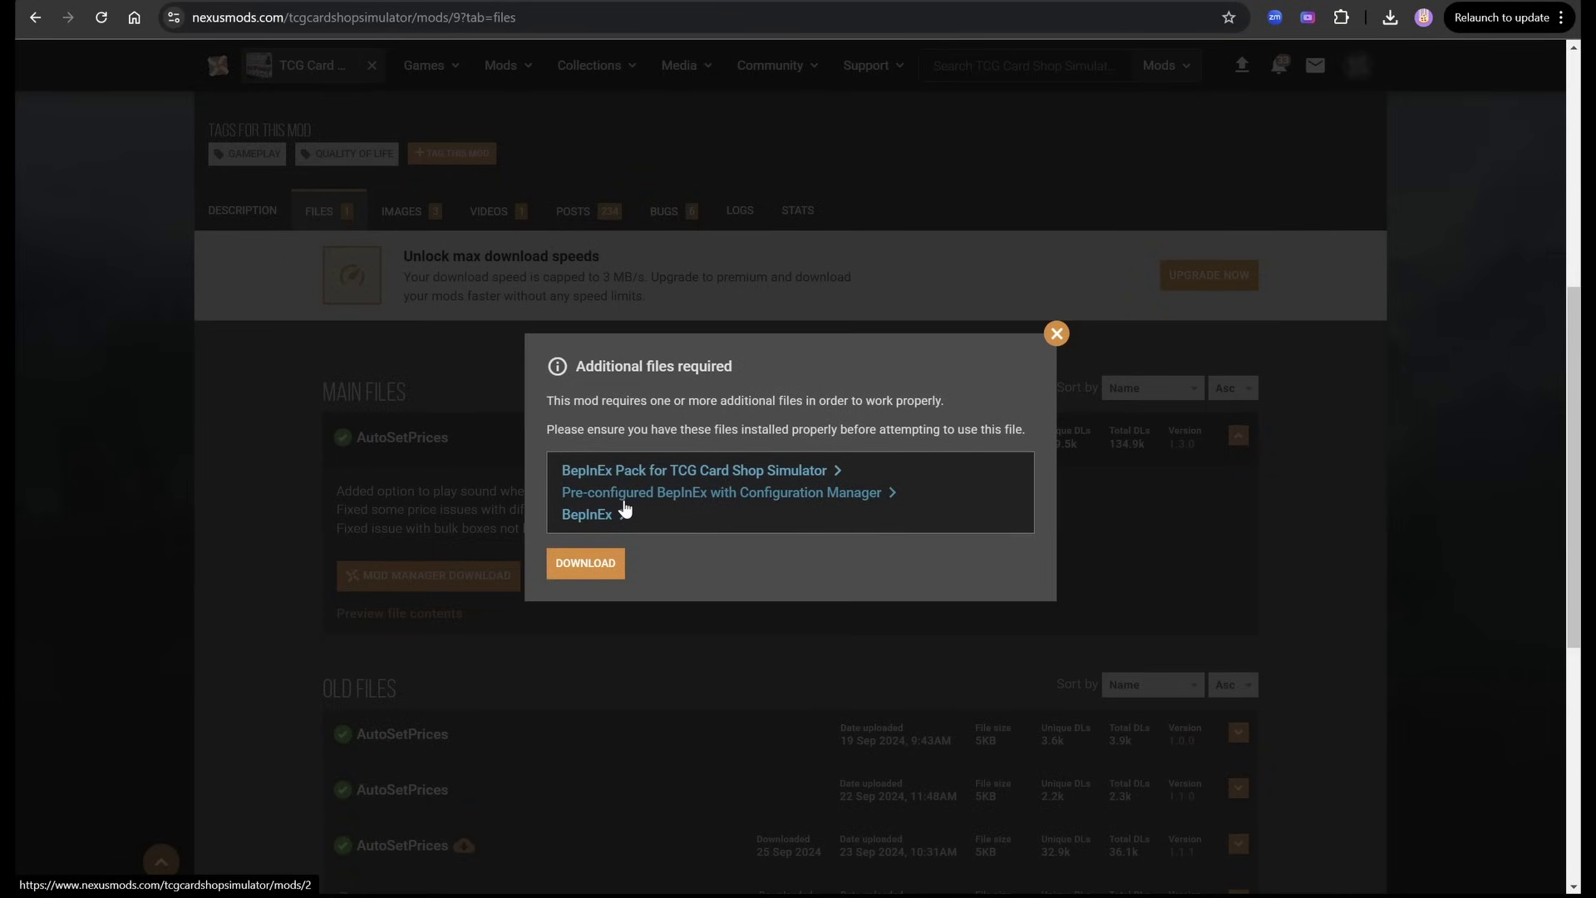
pyautogui.click(595, 562)
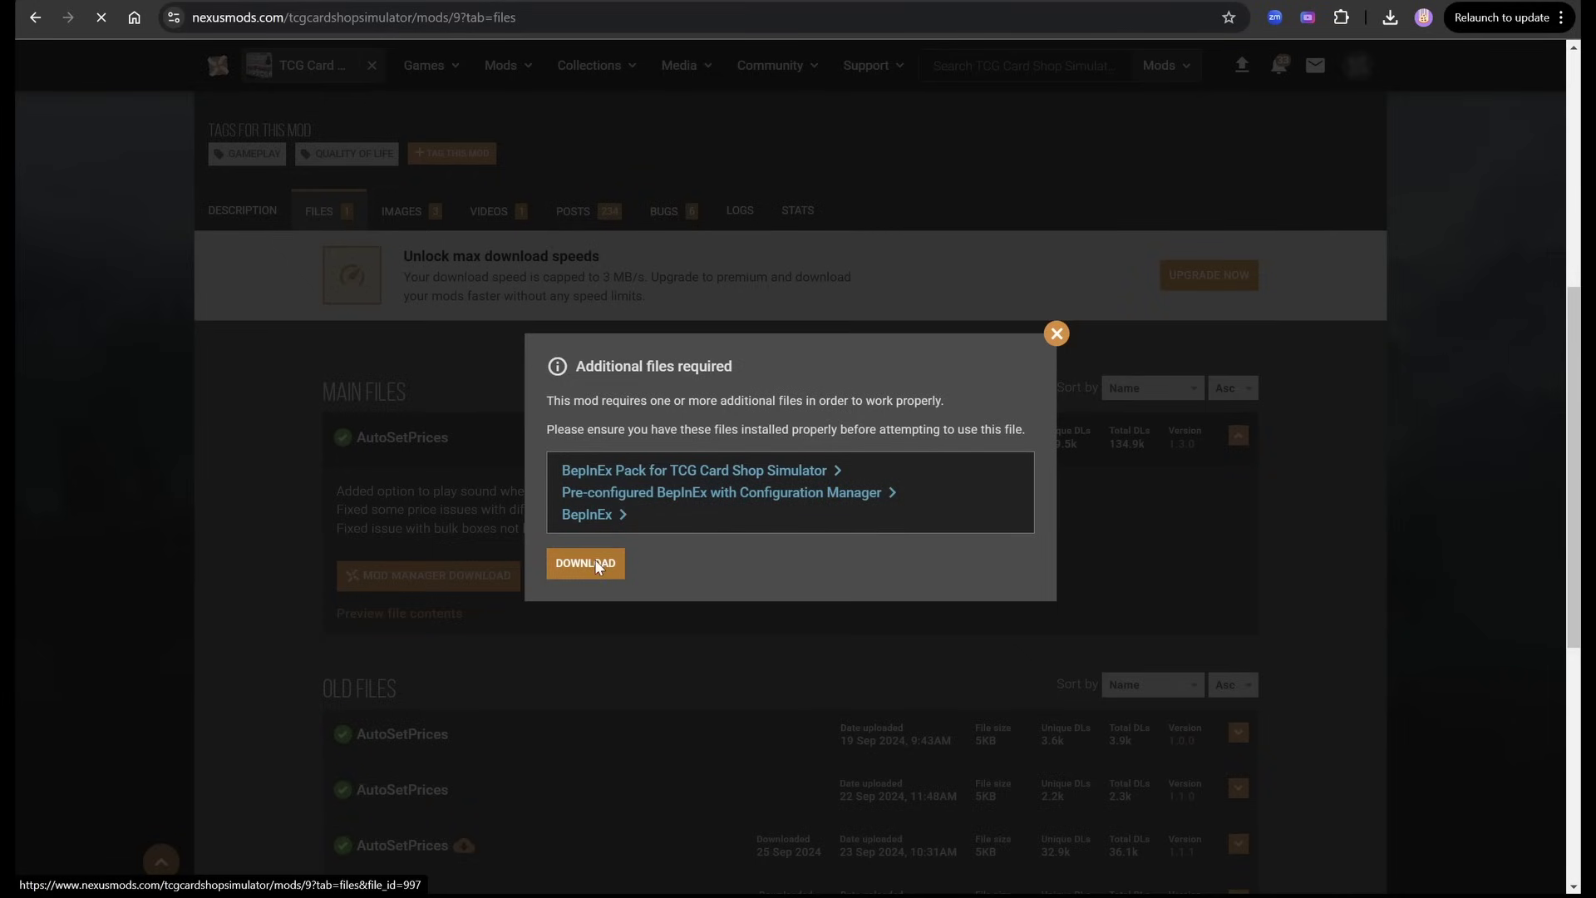
pyautogui.click(931, 567)
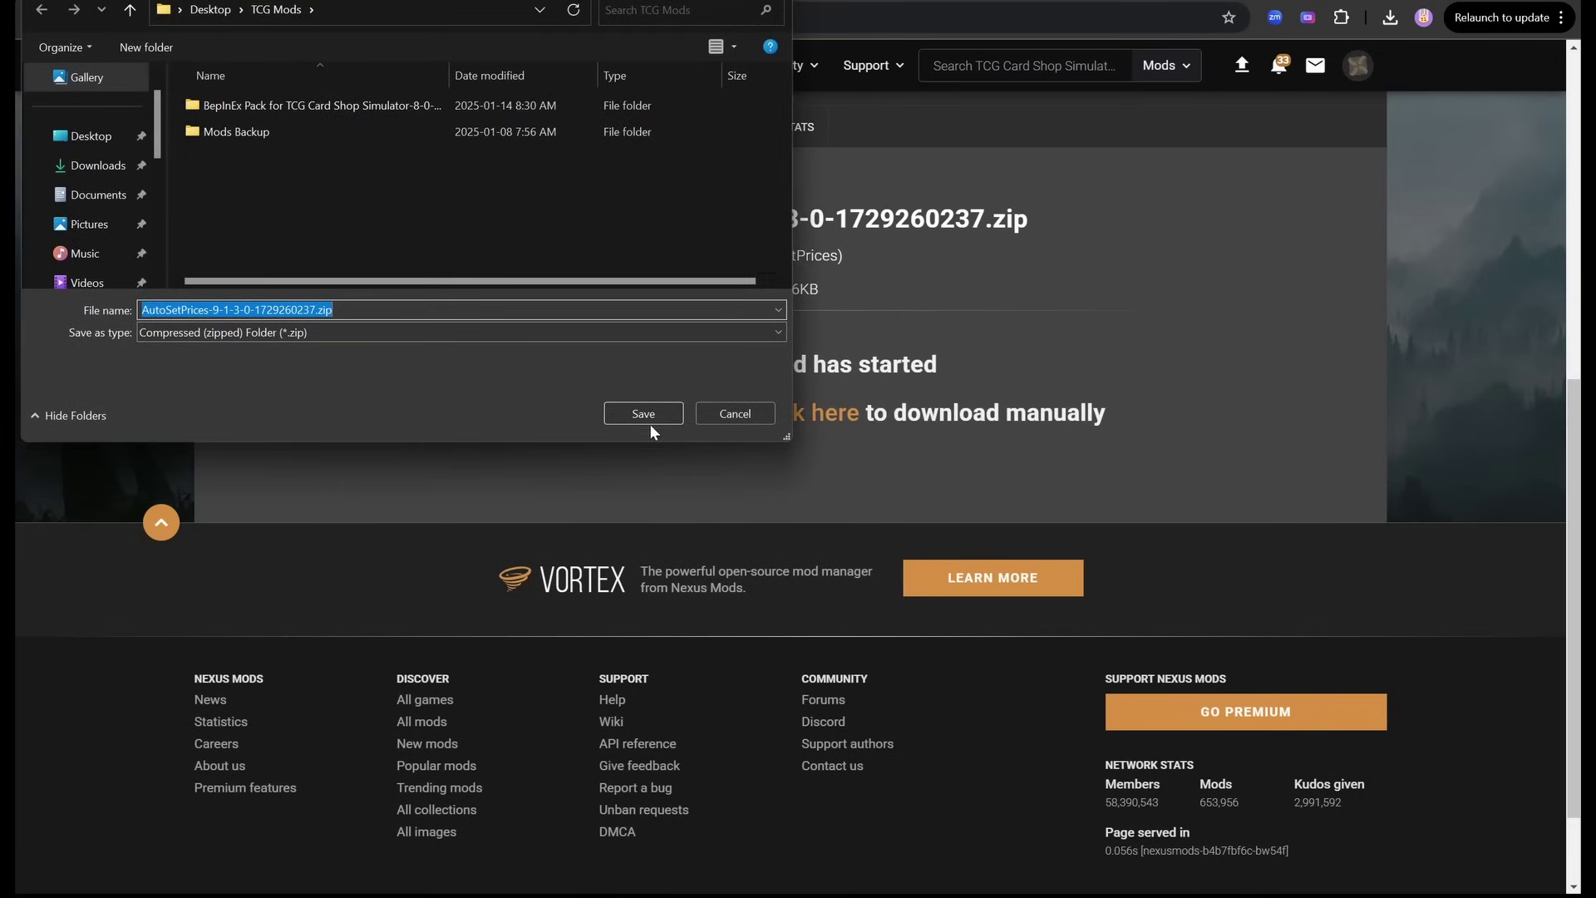
pyautogui.click(643, 413)
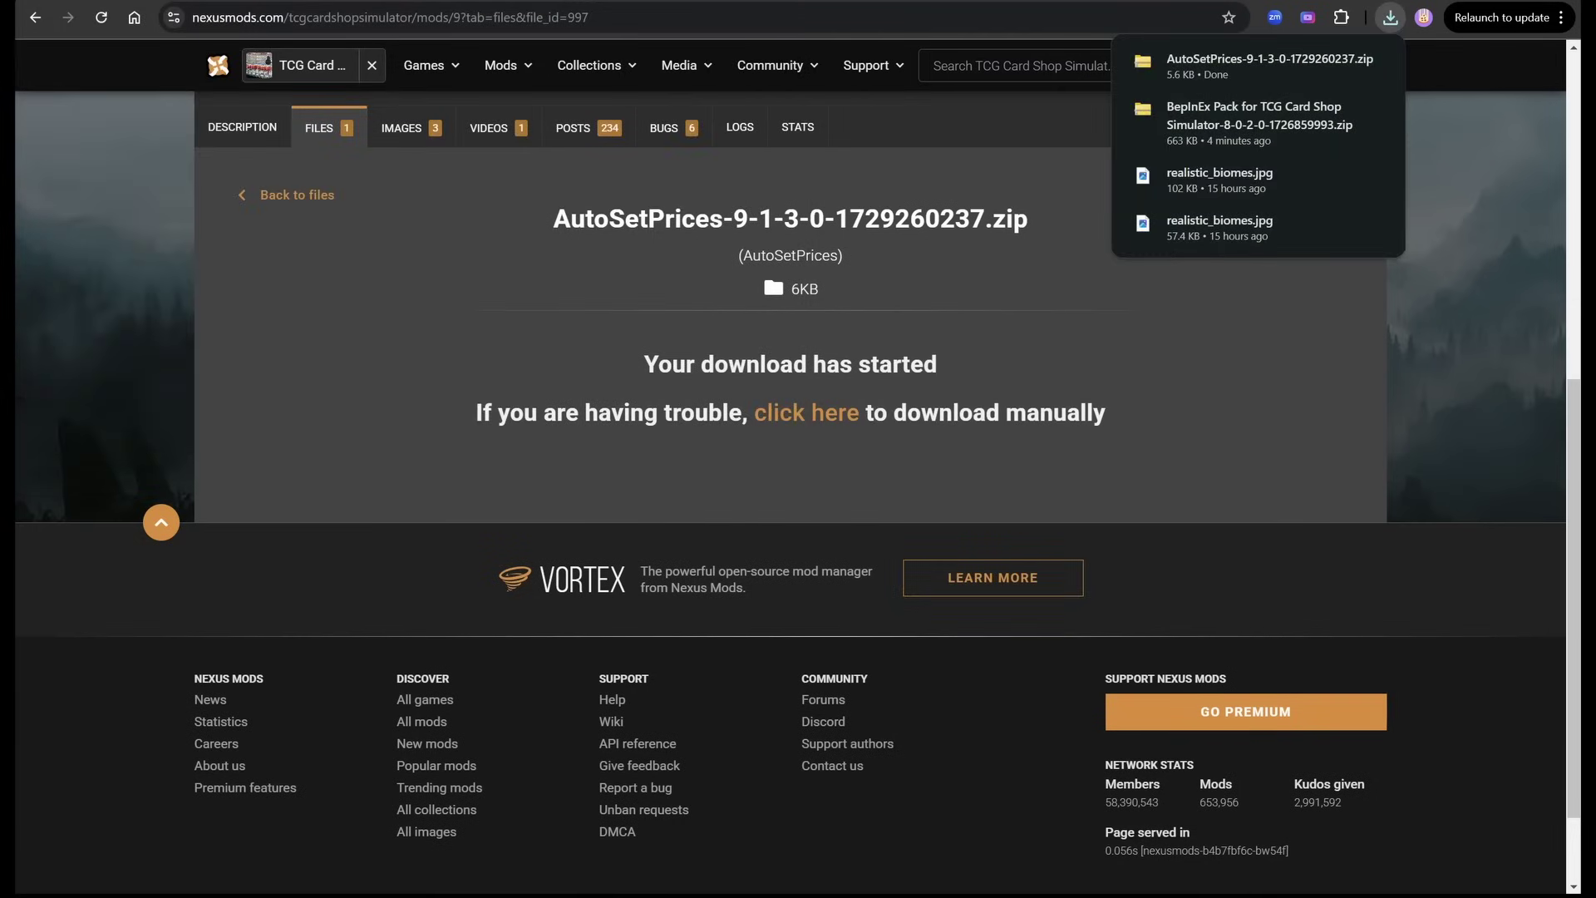
# - Switch to File Explorer and go from the BepInEx Pack folder up to the TCG Mods folder
pyautogui.click(777, 823)
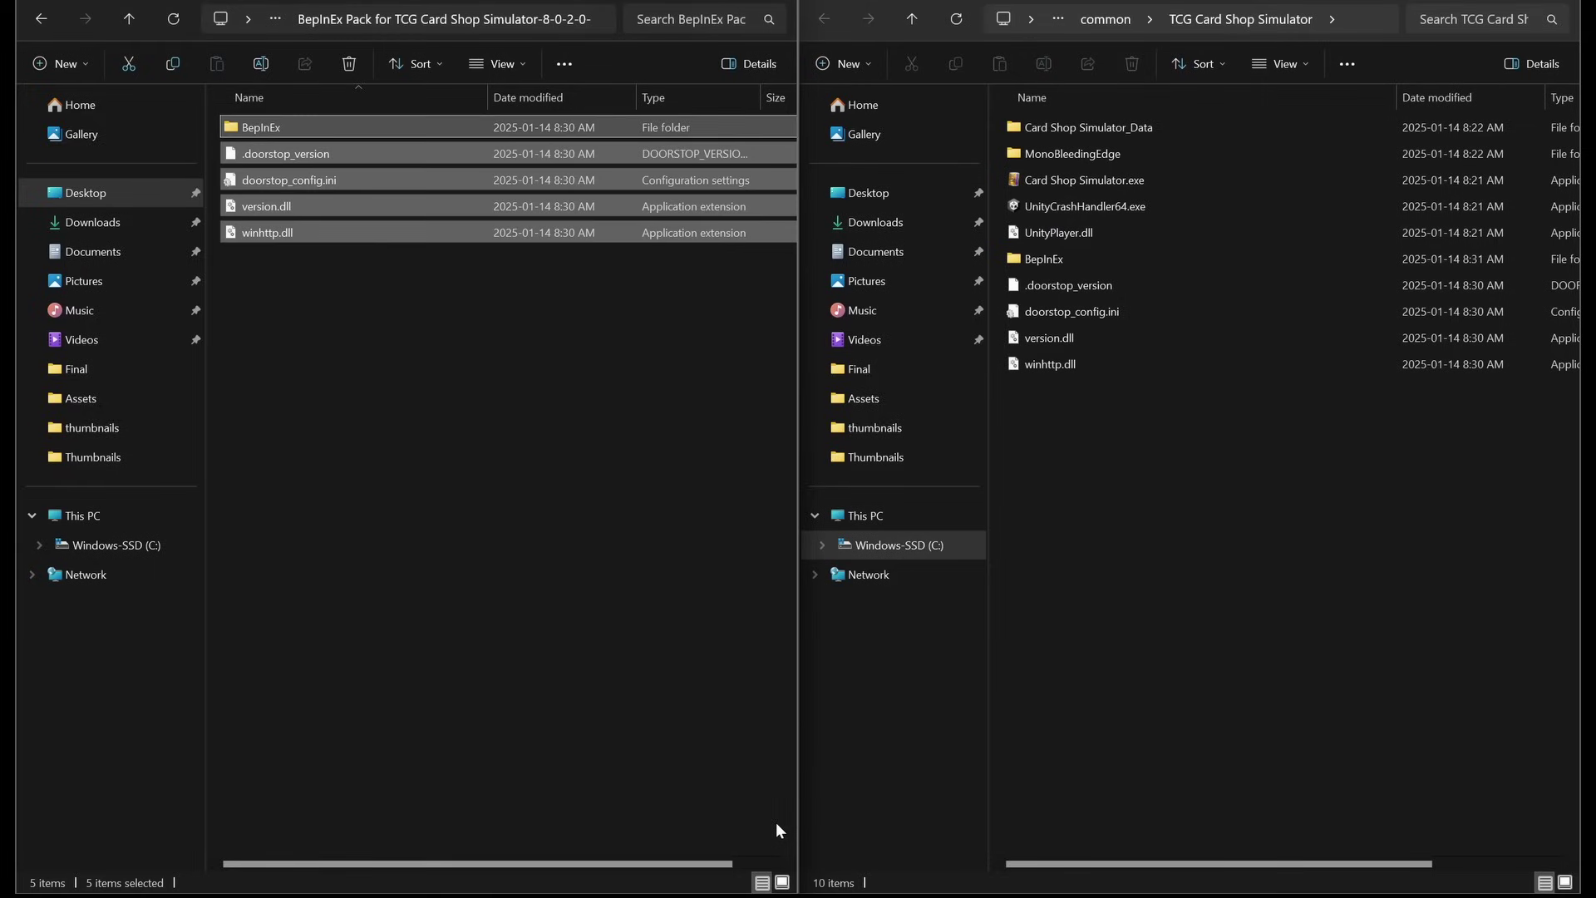
pyautogui.click(541, 480)
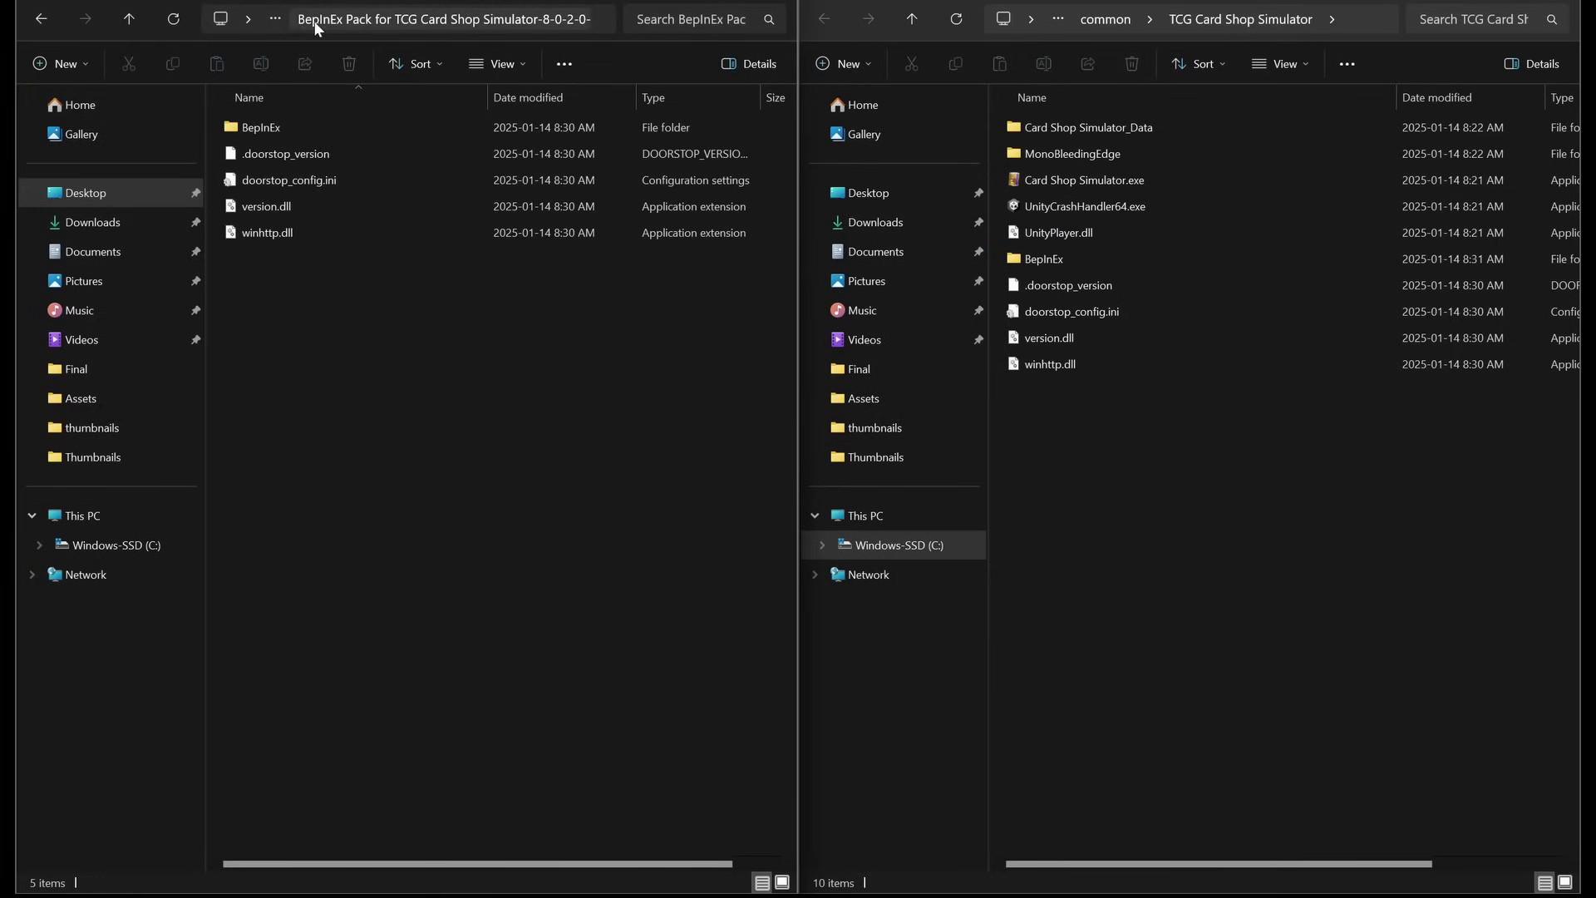
pyautogui.click(283, 22)
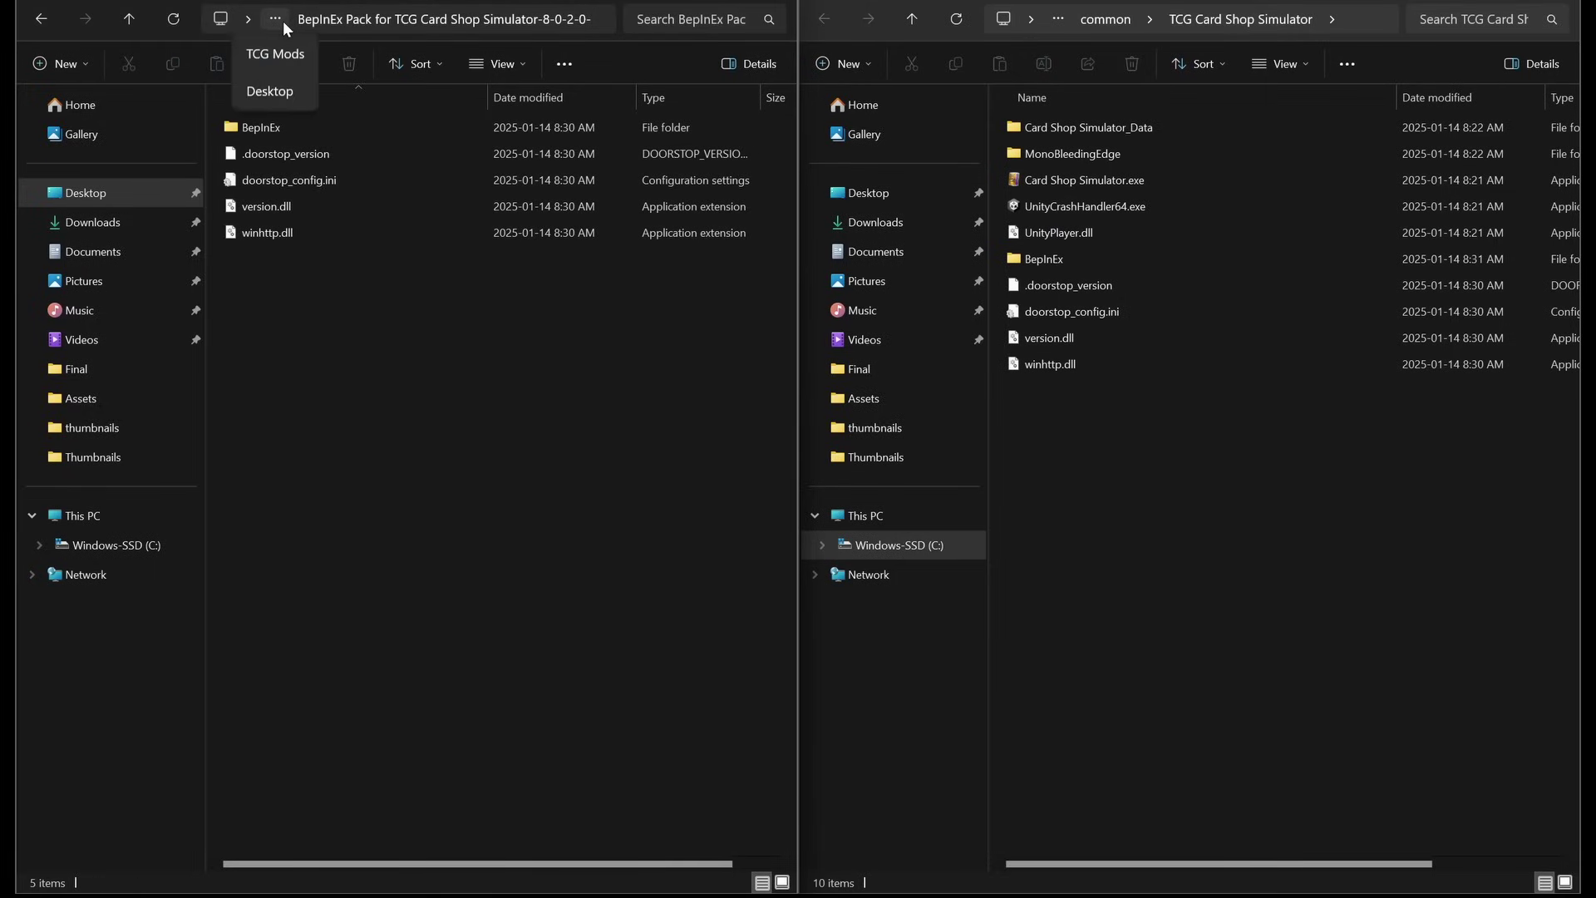
pyautogui.click(283, 55)
# - Extract AutoSetPrices-9-1-3-0-1729260237.zip in the TCG Mods folder, close the extracted folder's window and delete the zip
pyautogui.click(257, 183)
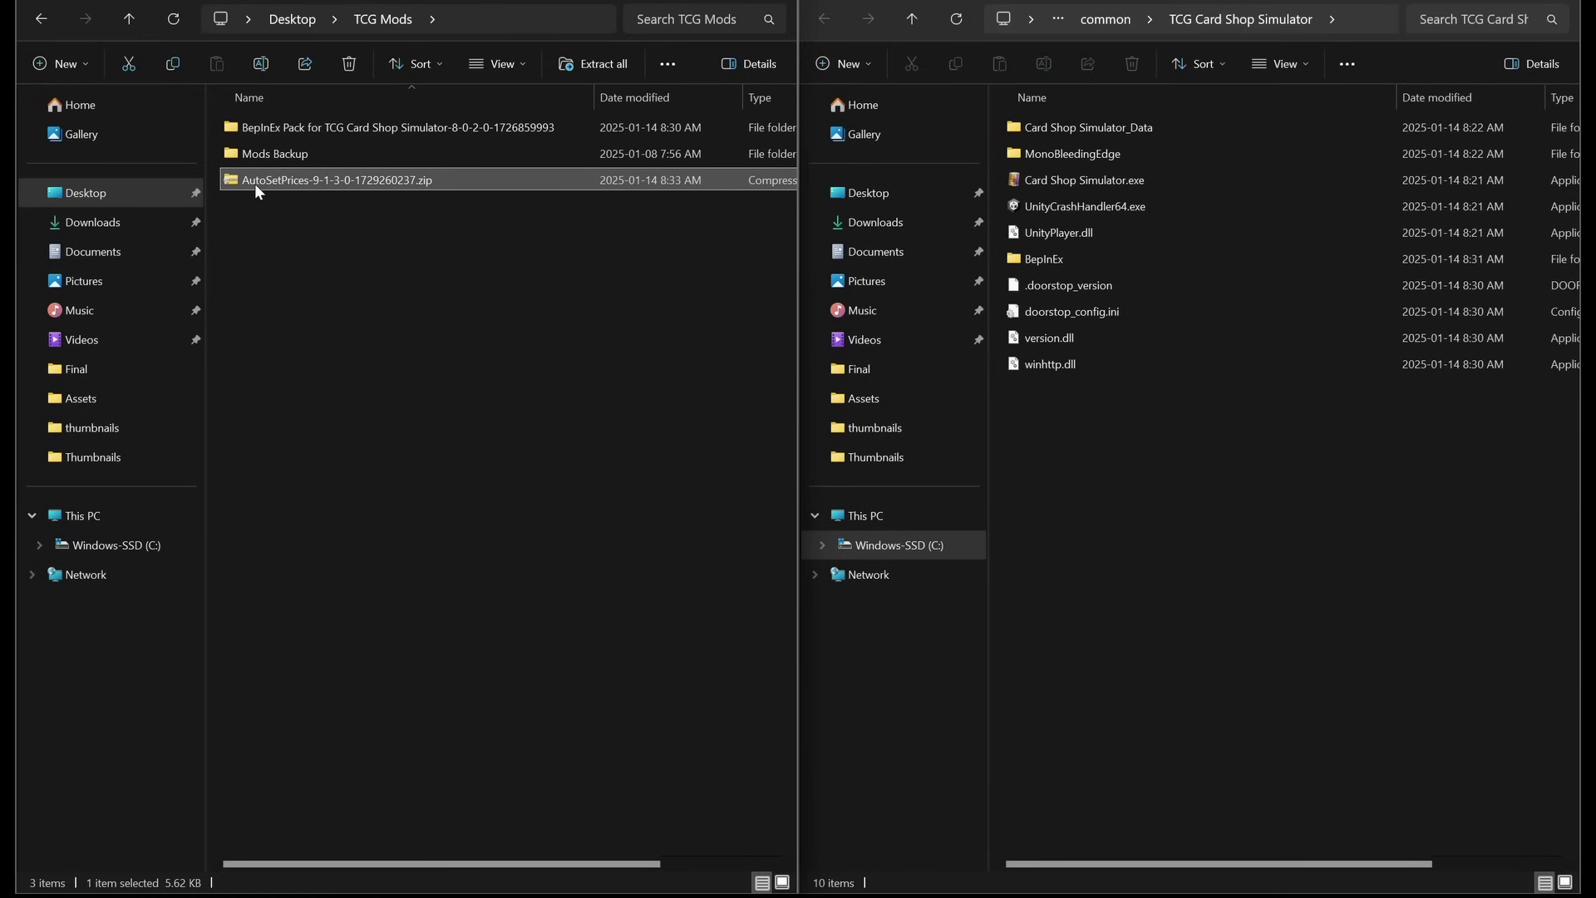
pyautogui.rightClick(256, 186)
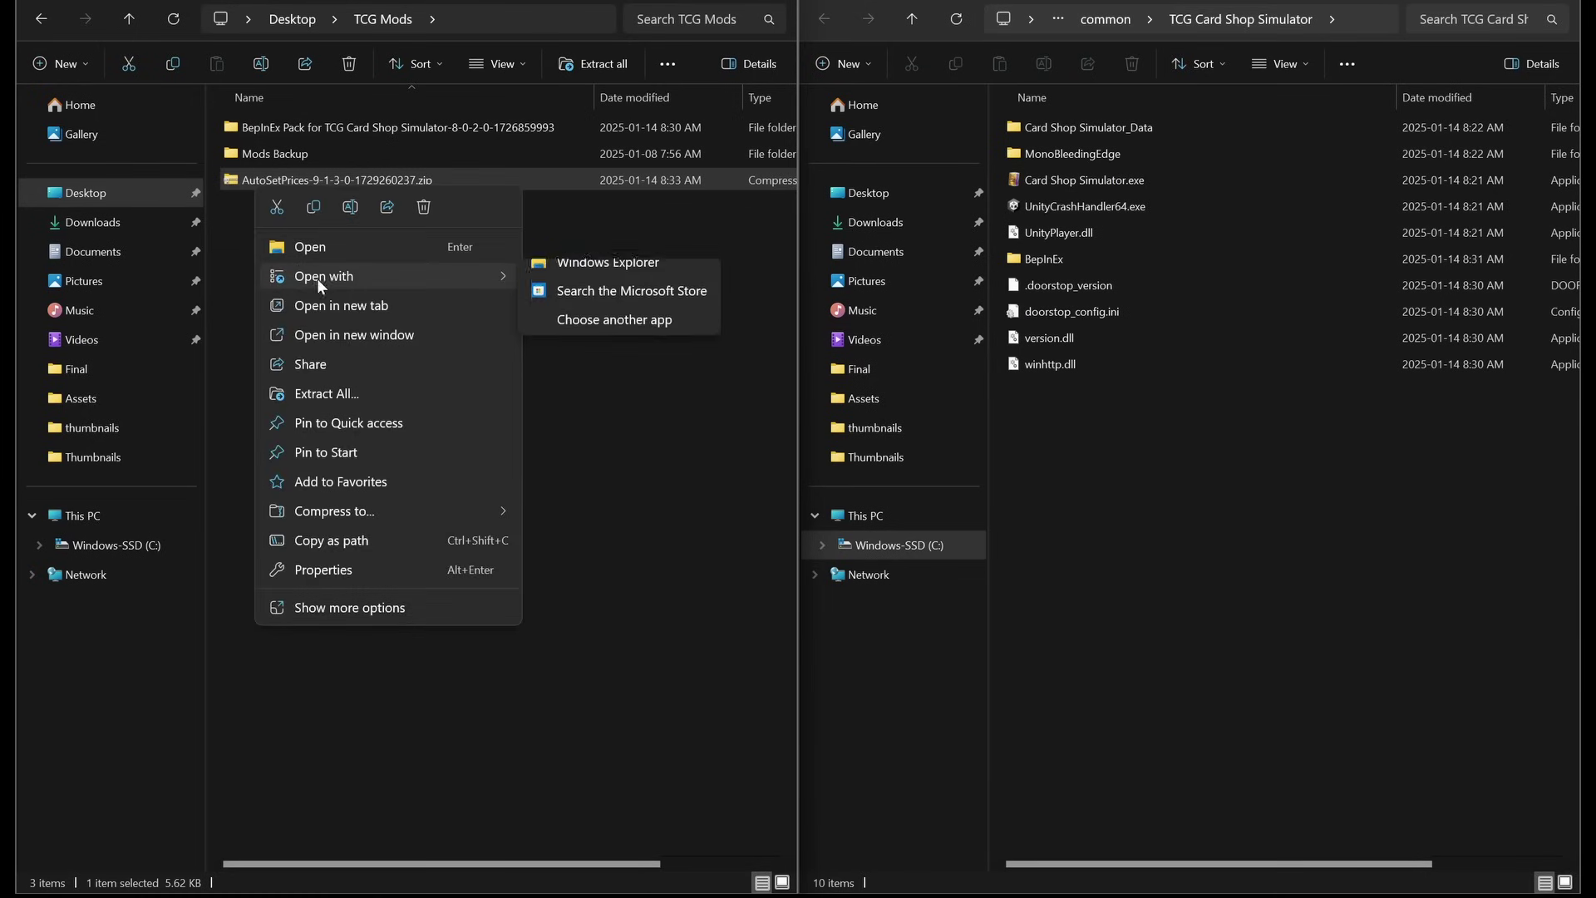
pyautogui.click(333, 390)
pyautogui.click(946, 630)
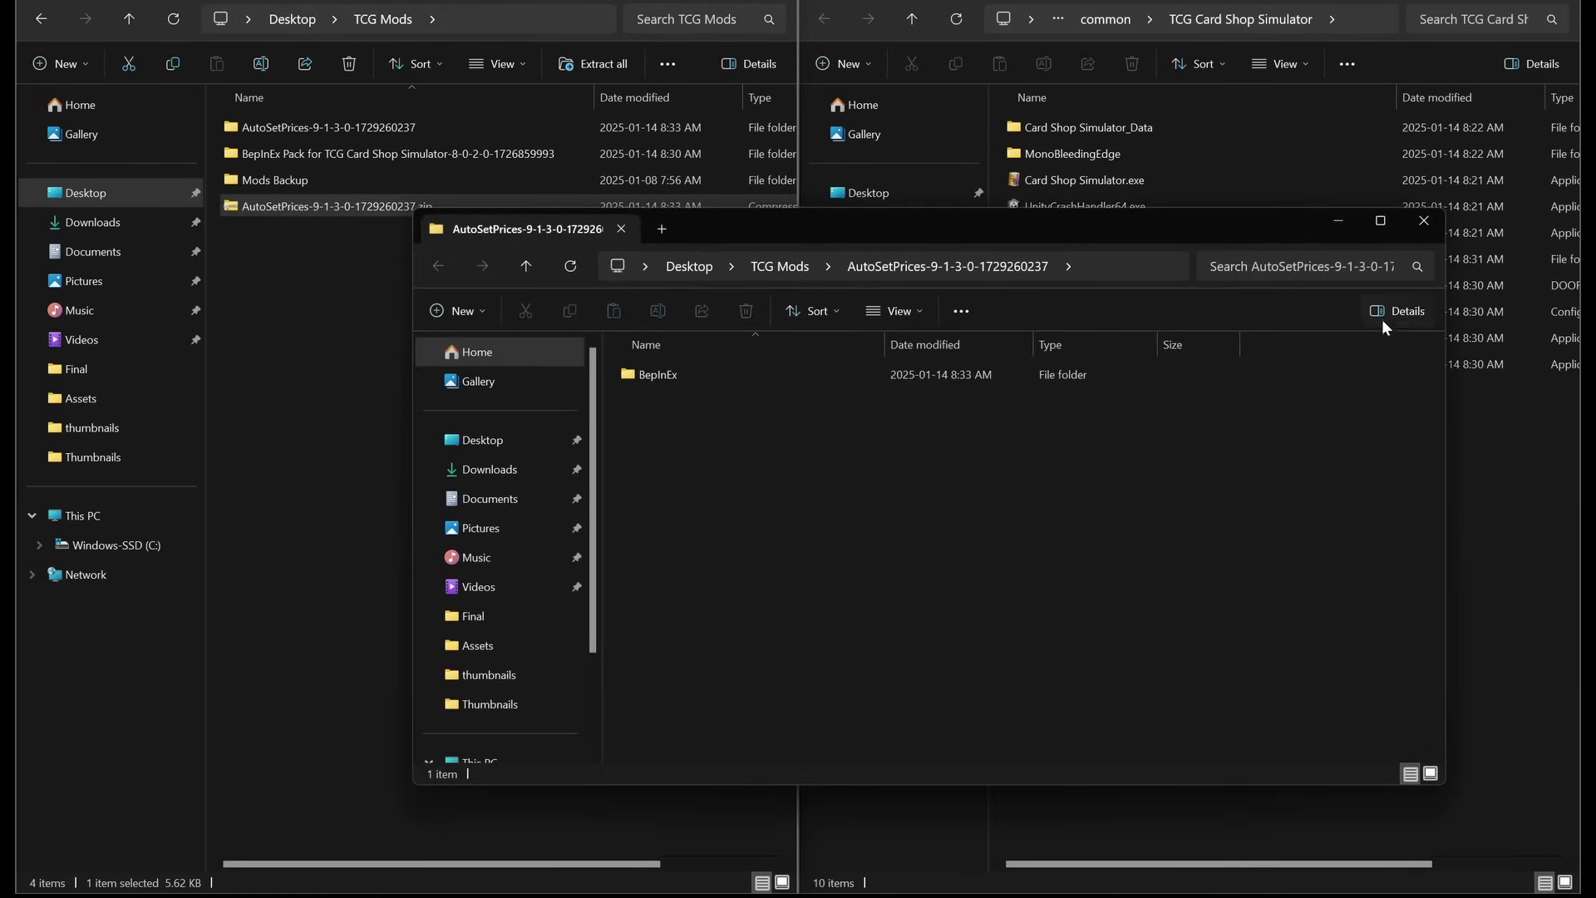
pyautogui.click(1424, 222)
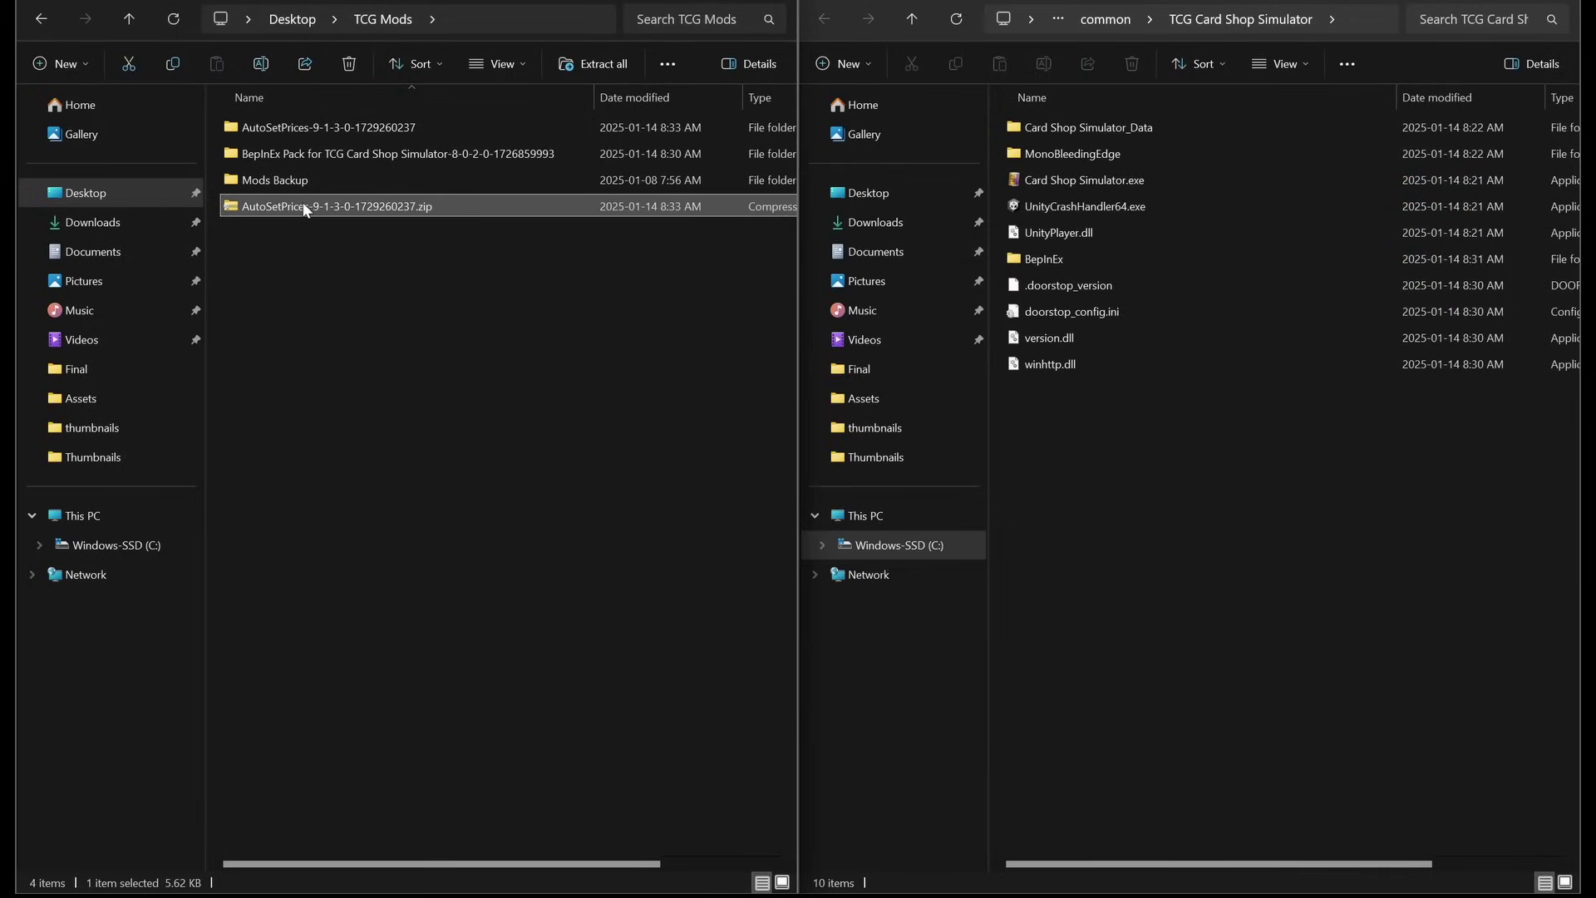
pyautogui.press('Delete')
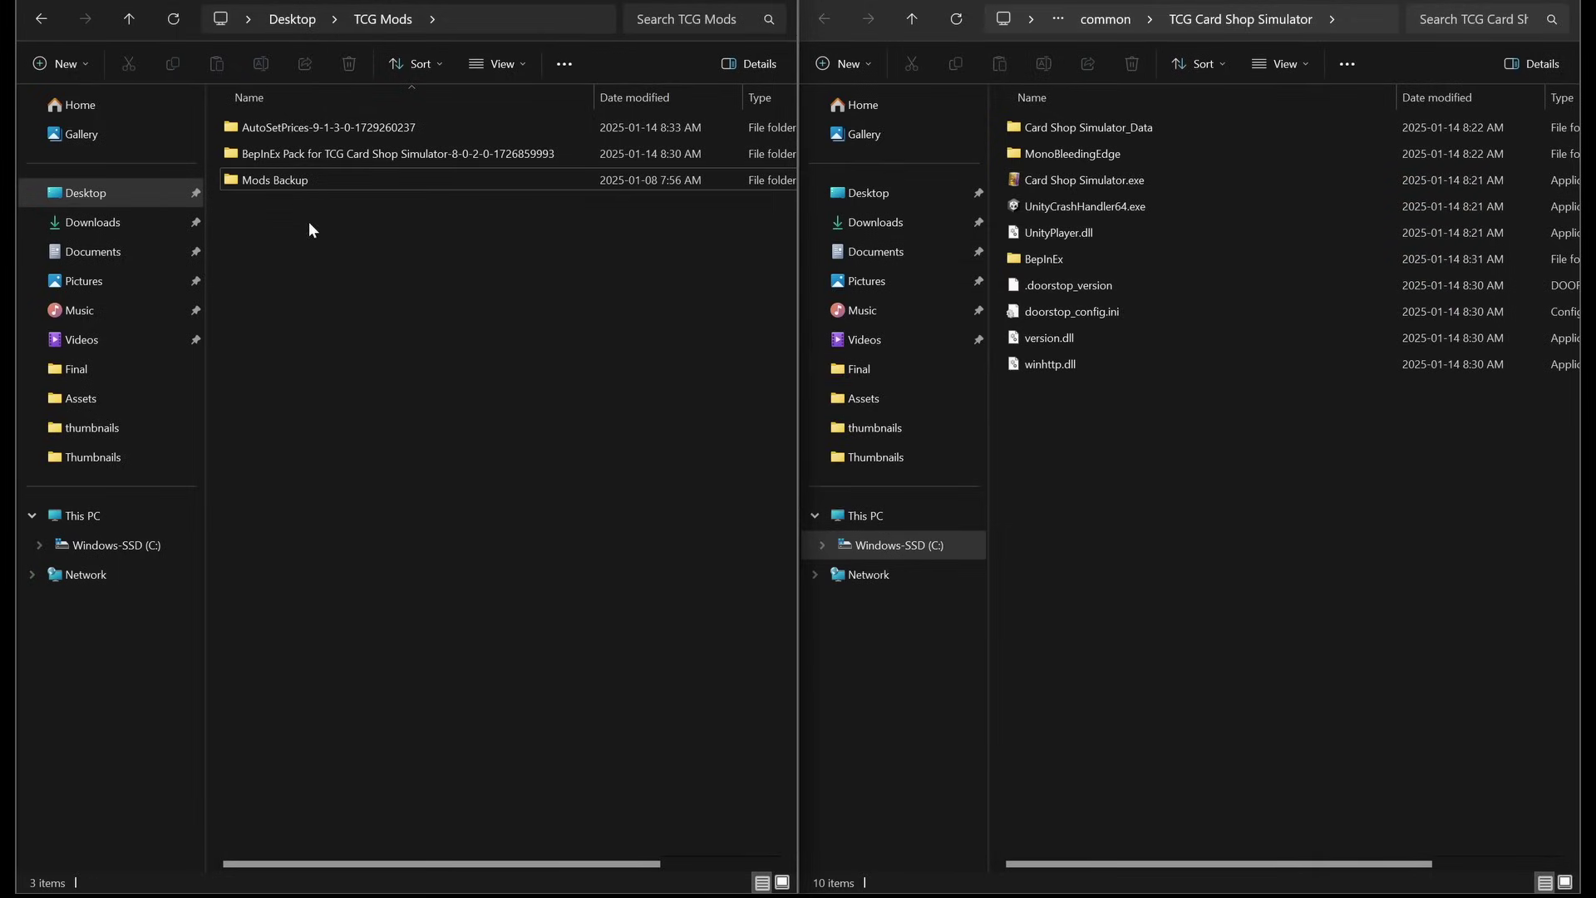
# - Copy the BepInEx folder from the extracted AutoSetPrices folder into the TCG Card Shop Simulator game folder
pyautogui.doubleClick(293, 127)
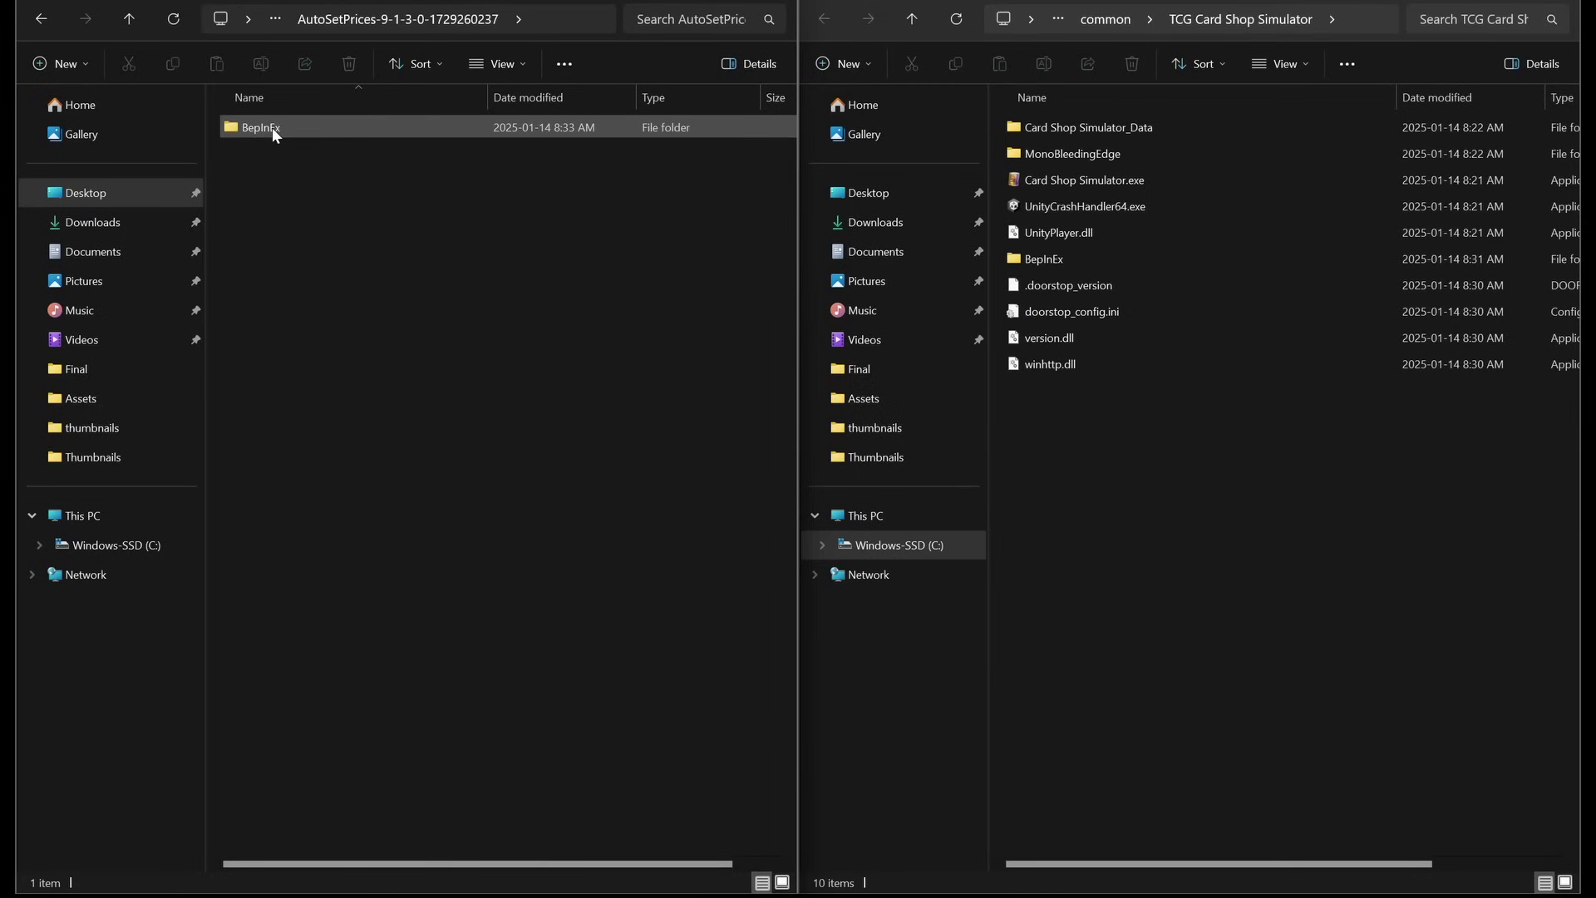
pyautogui.click(276, 132)
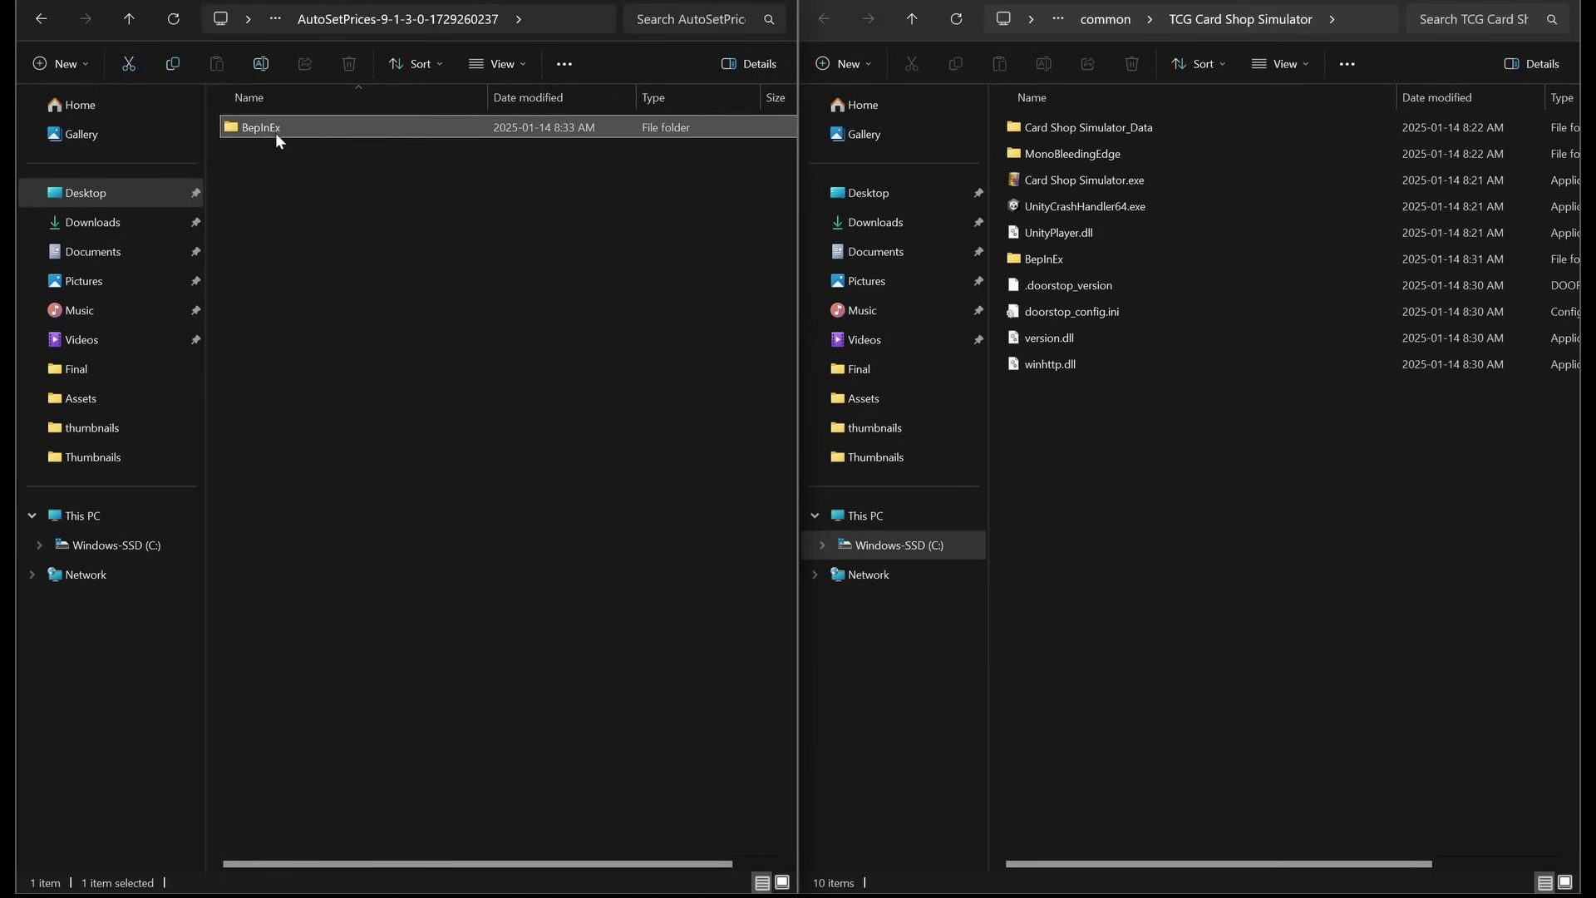
pyautogui.moveTo(251, 133); pyautogui.dragTo(1168, 537)
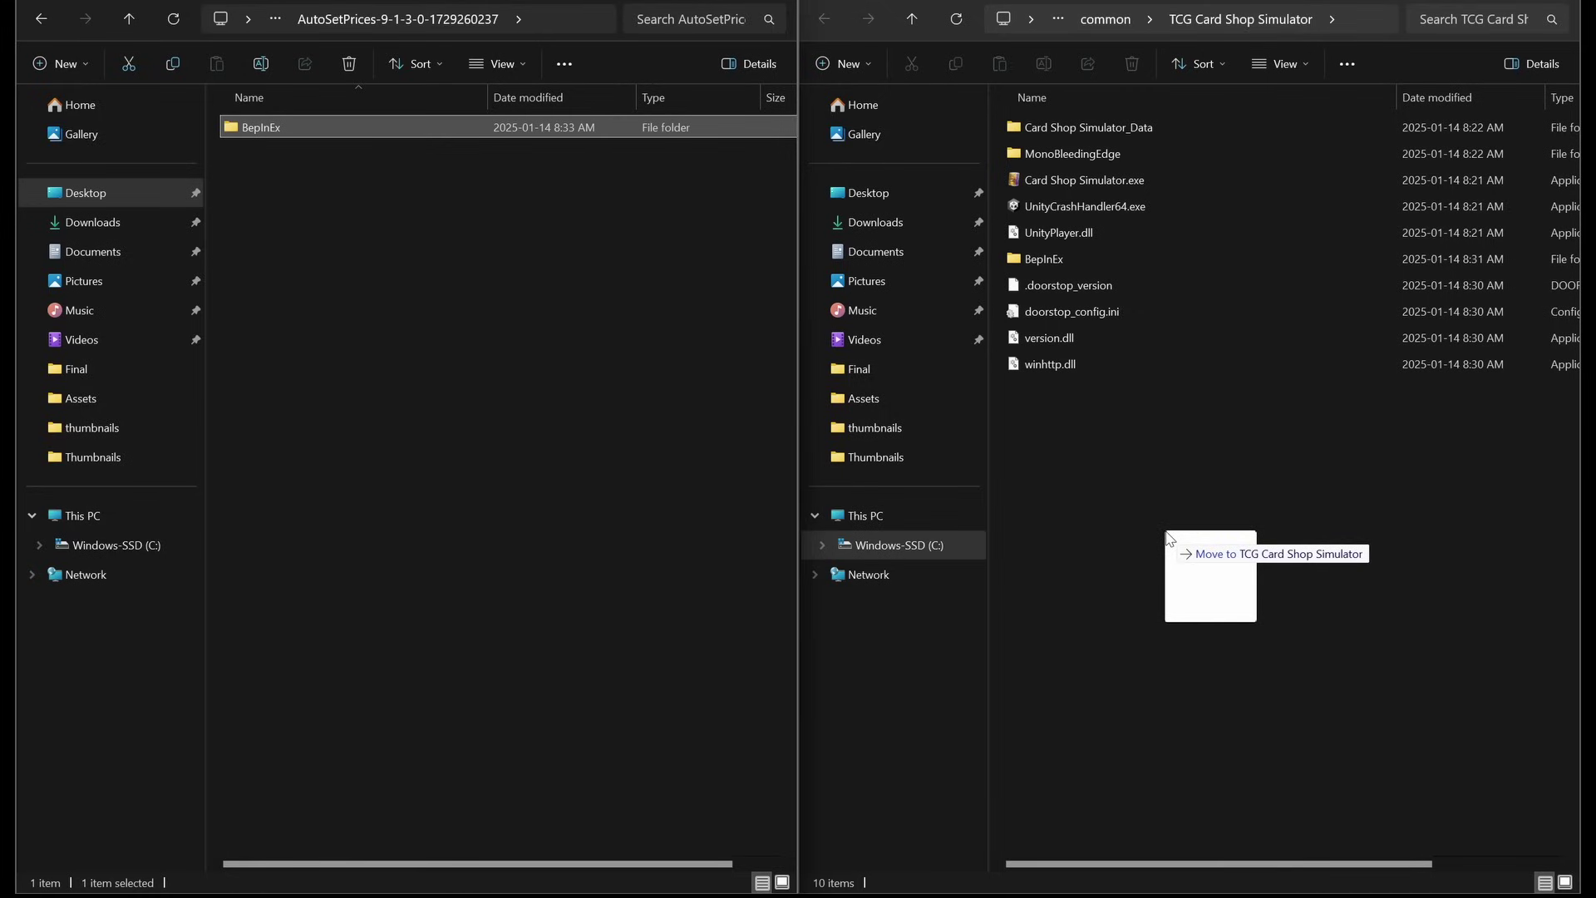
pyautogui.moveTo(1168, 537); pyautogui.dragTo(1136, 510)
pyautogui.click(1184, 527)
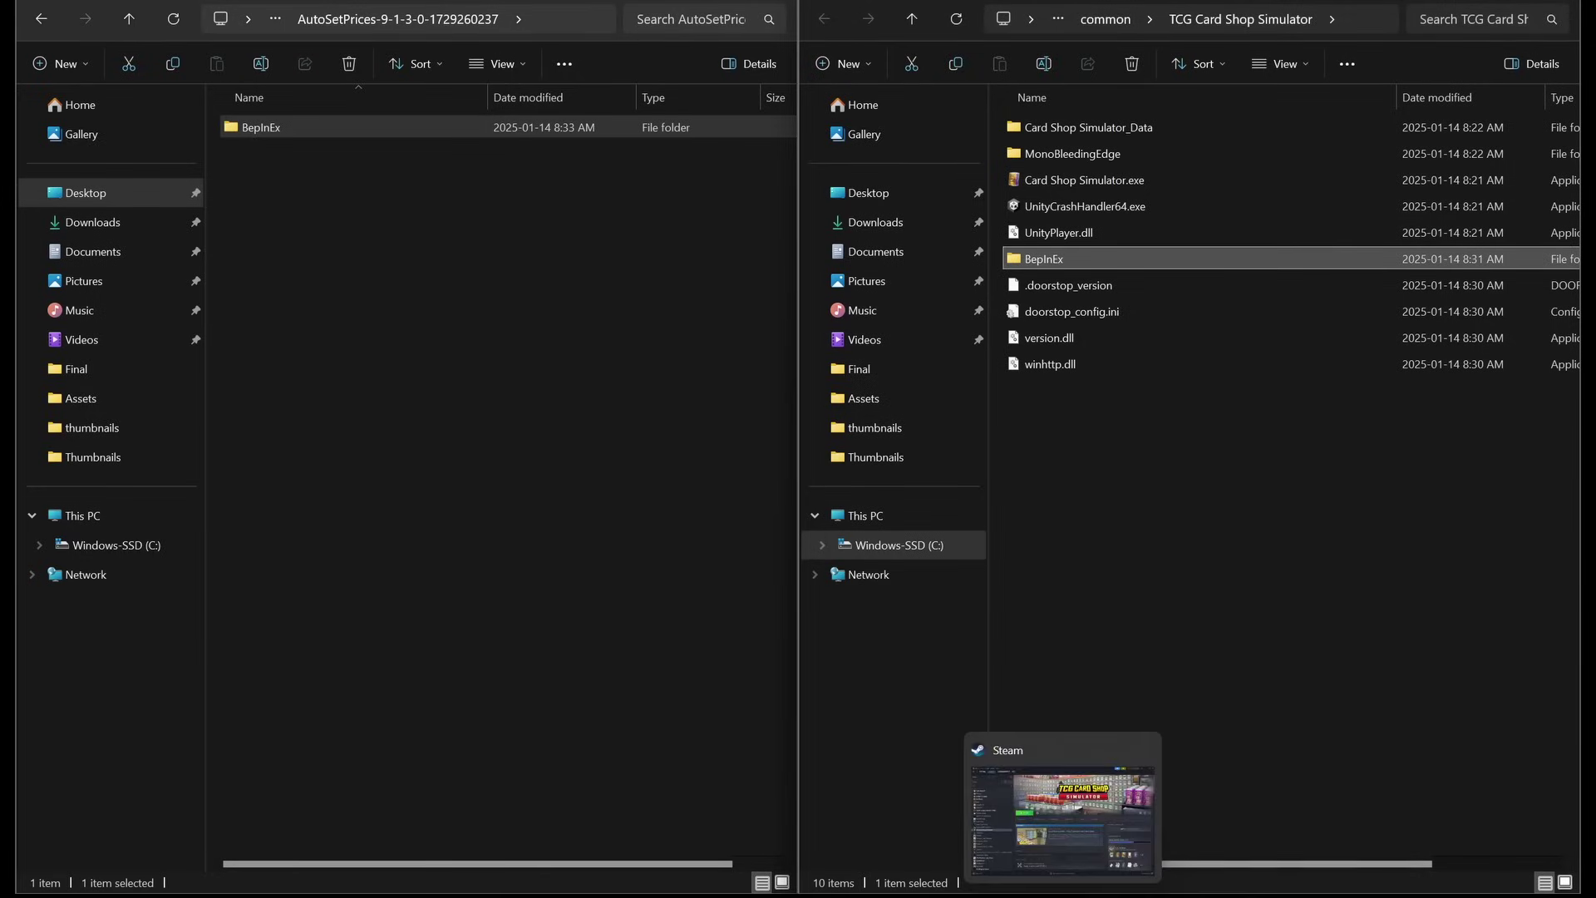
# - Switch to Steam, launch TCG Card Shop Simulator and open the plugin configuration manager on the main menu
pyautogui.click(1072, 823)
pyautogui.click(492, 363)
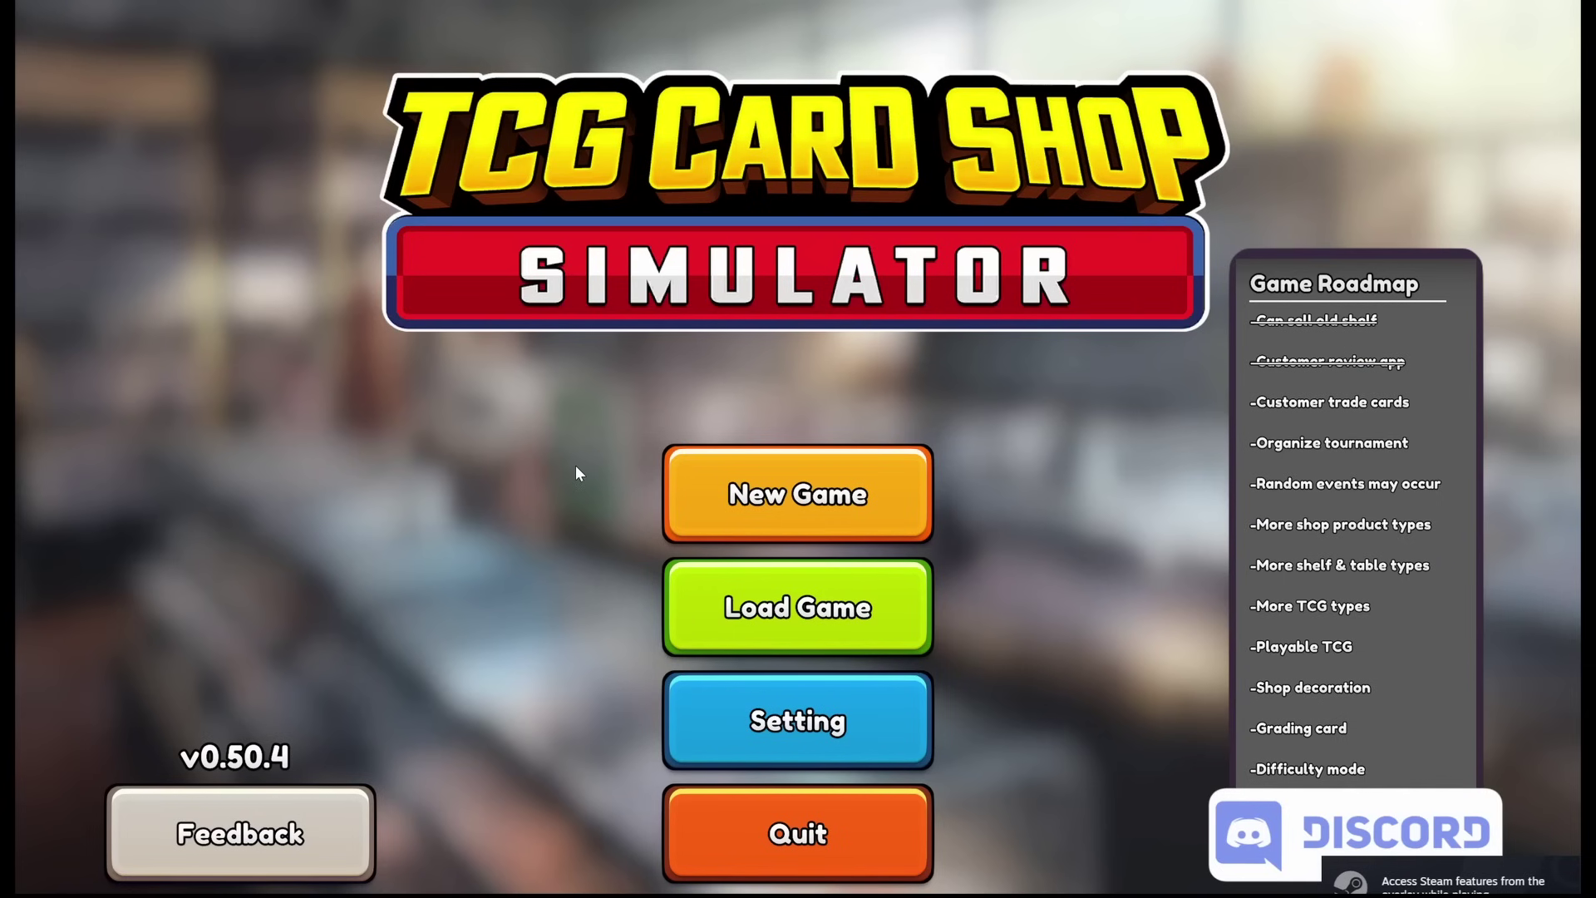
pyautogui.press('F1')
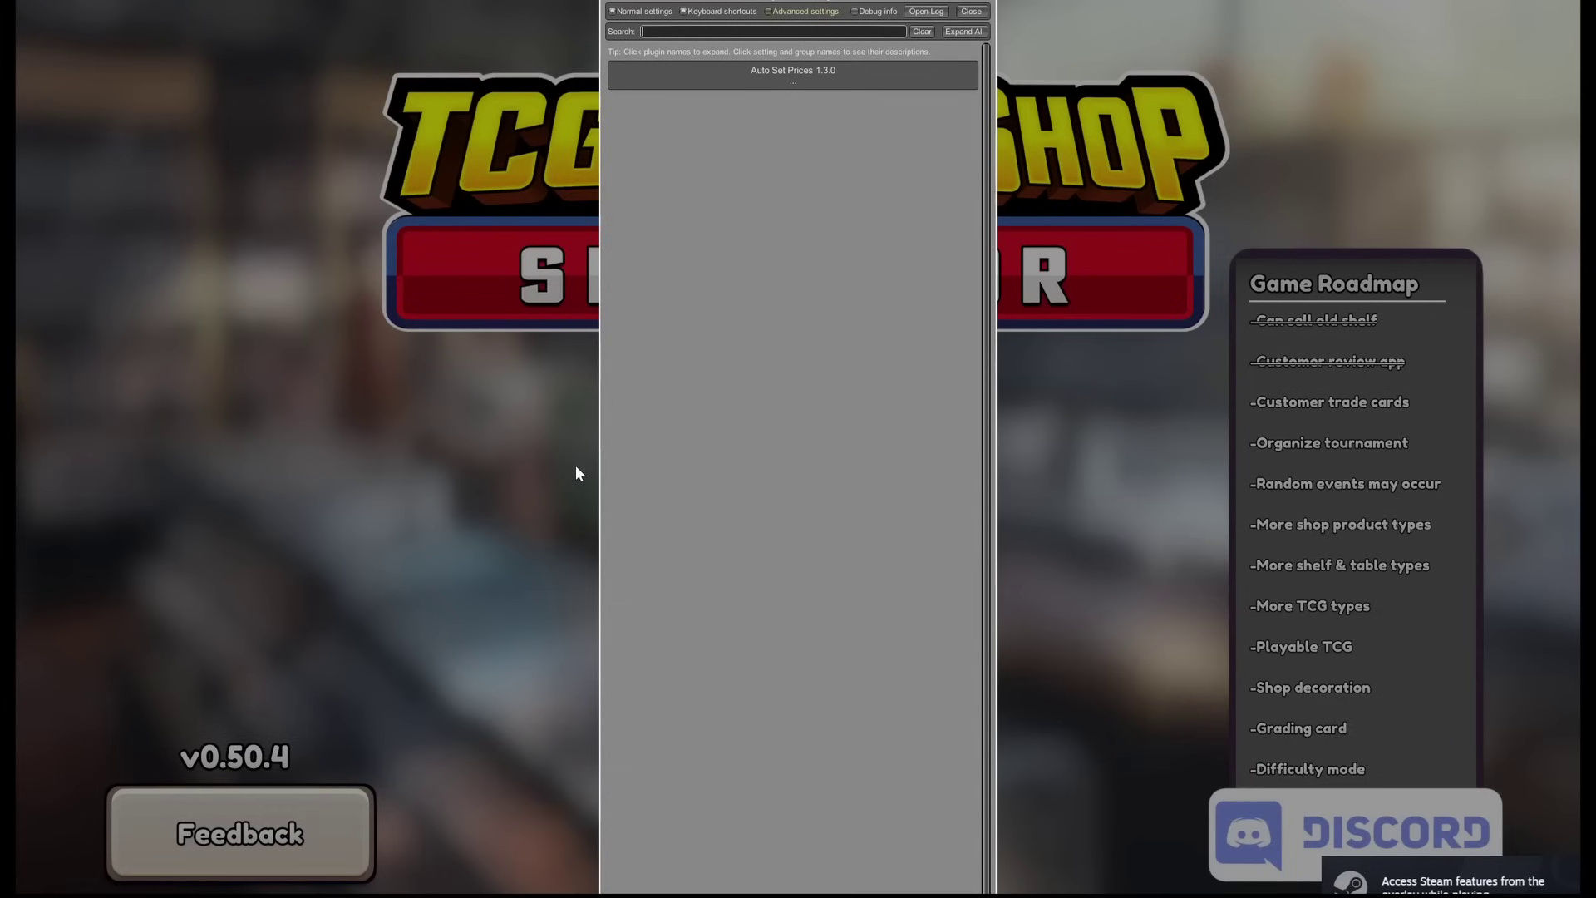
# - Expand the Auto Set Prices 1.3.0 plugin, review its general, keybind, markup and rounding settings, and close the configuration manager
pyautogui.click(814, 71)
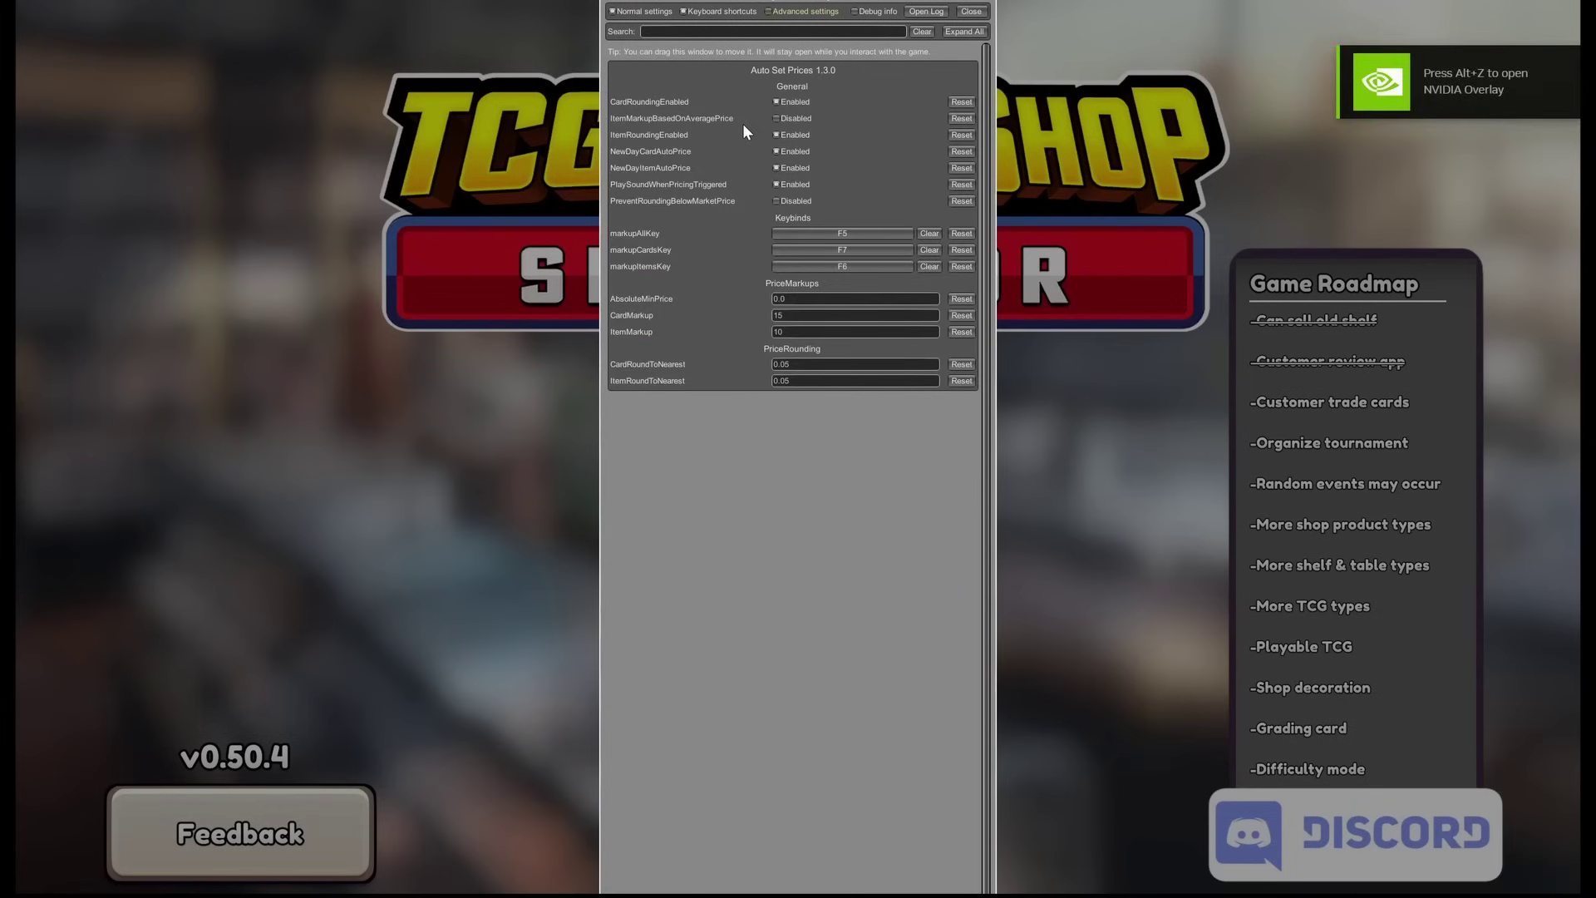
pyautogui.moveTo(741, 105)
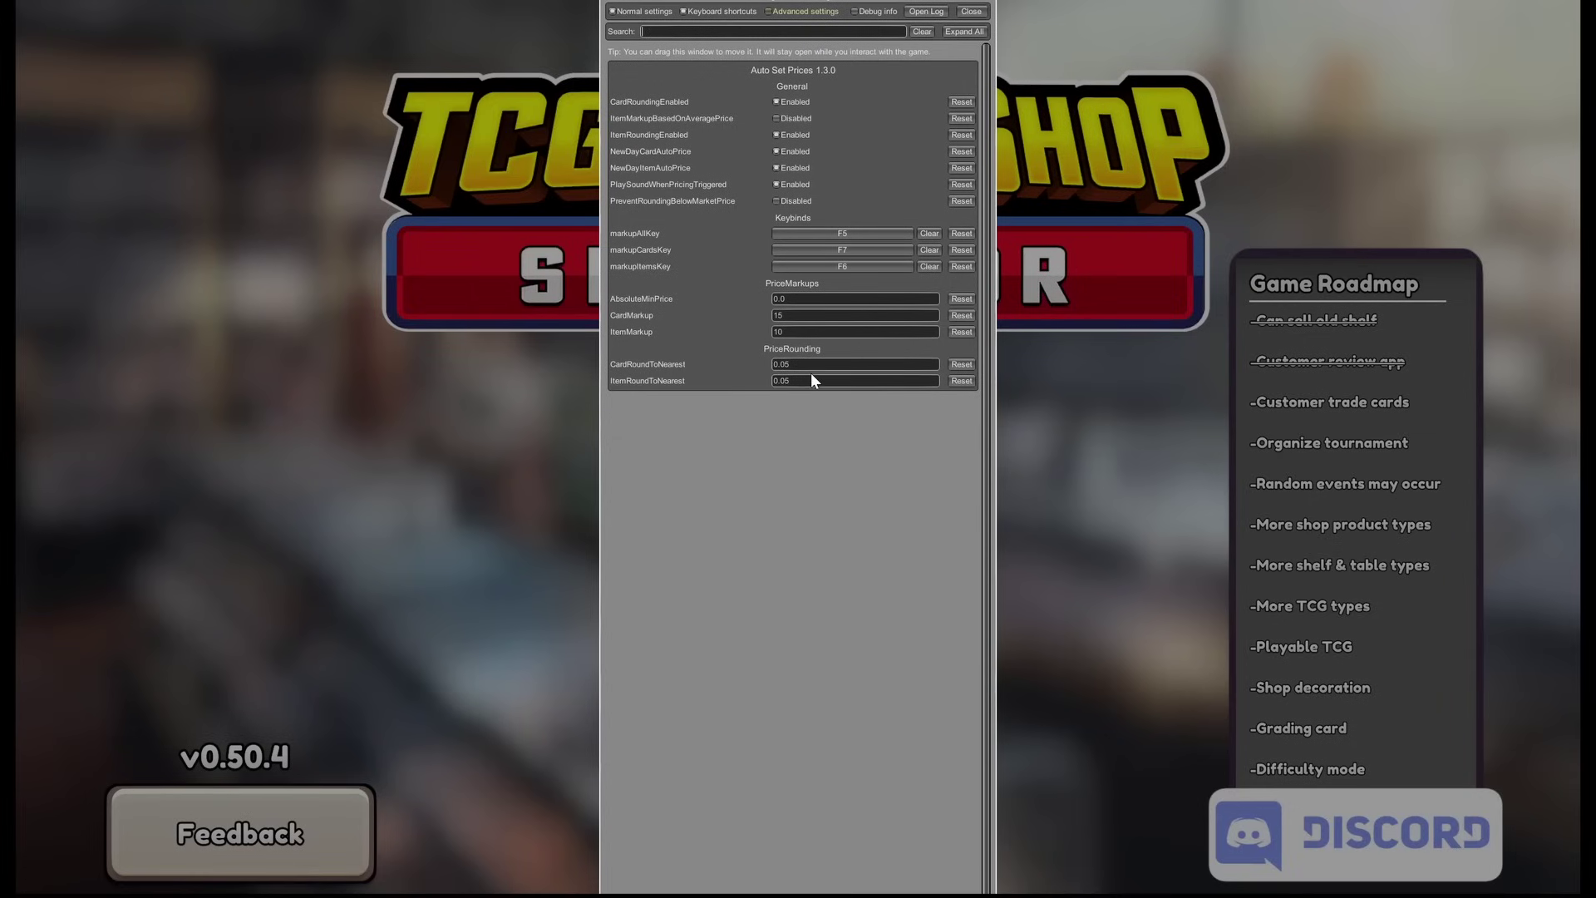
pyautogui.click(971, 12)
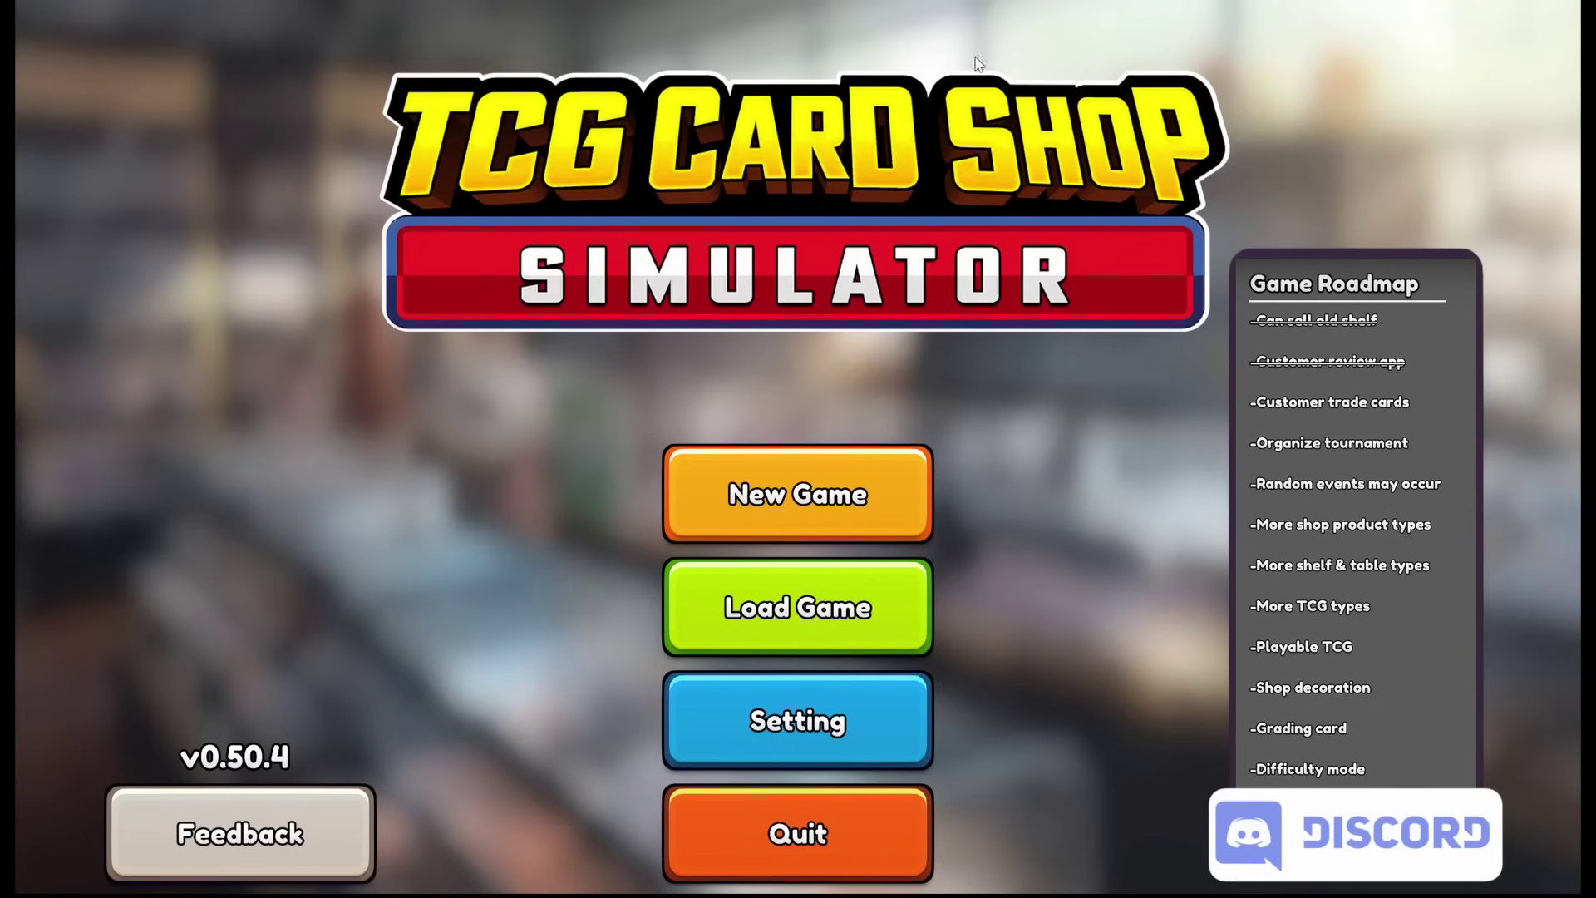
# - Load a saved game and buy the Comic Vol 3 (36) license in the in-game product store
pyautogui.click(851, 563)
pyautogui.click(732, 392)
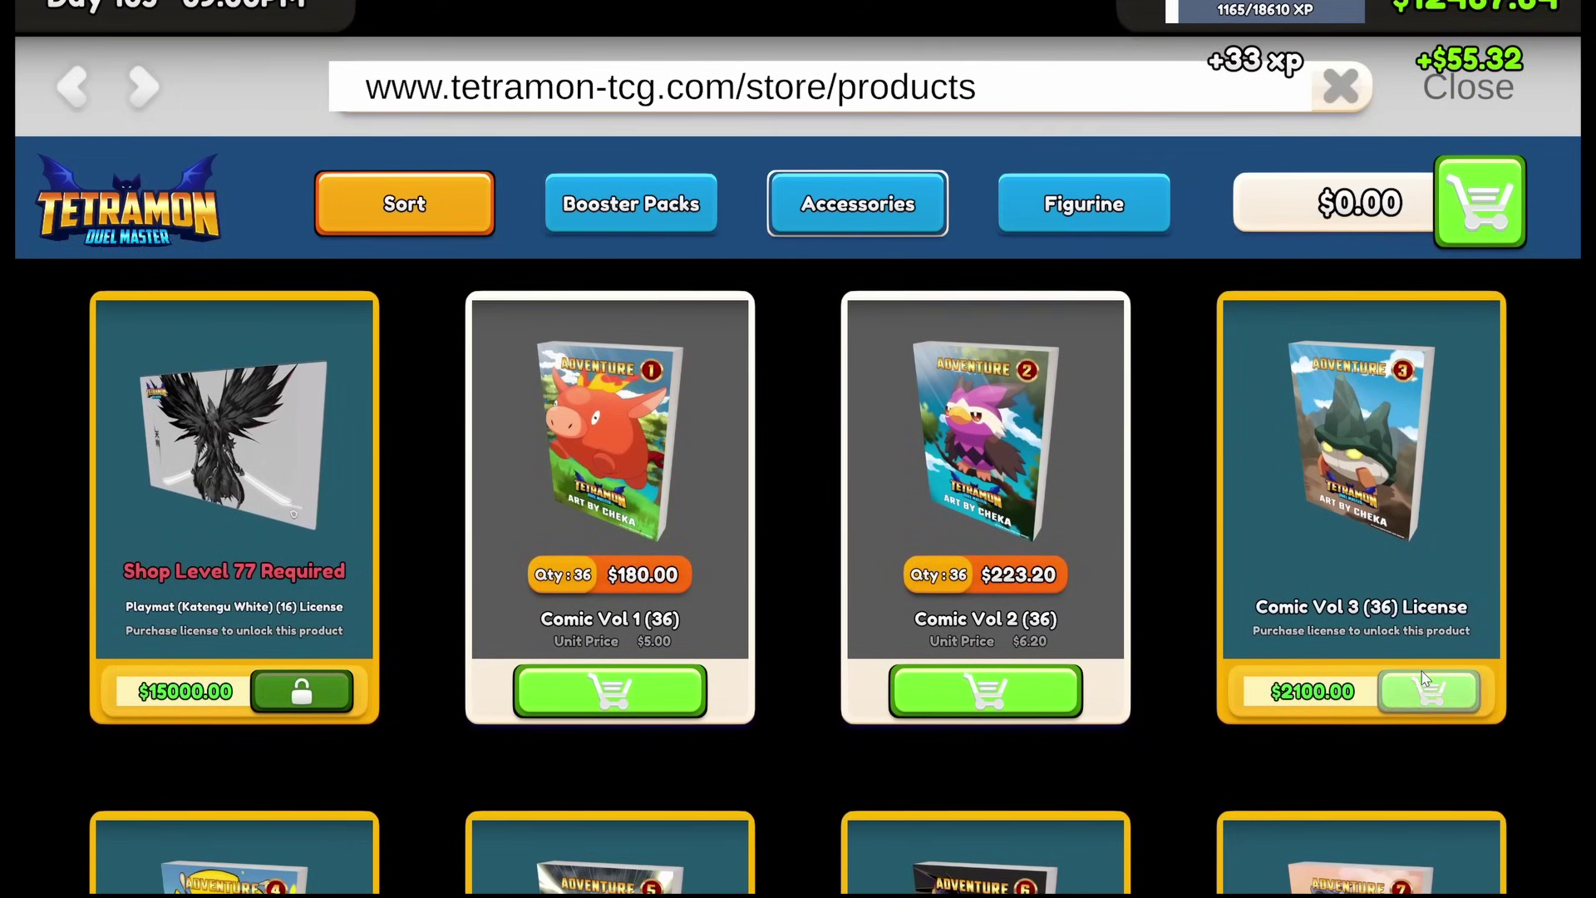
pyautogui.click(1404, 685)
pyautogui.click(1390, 687)
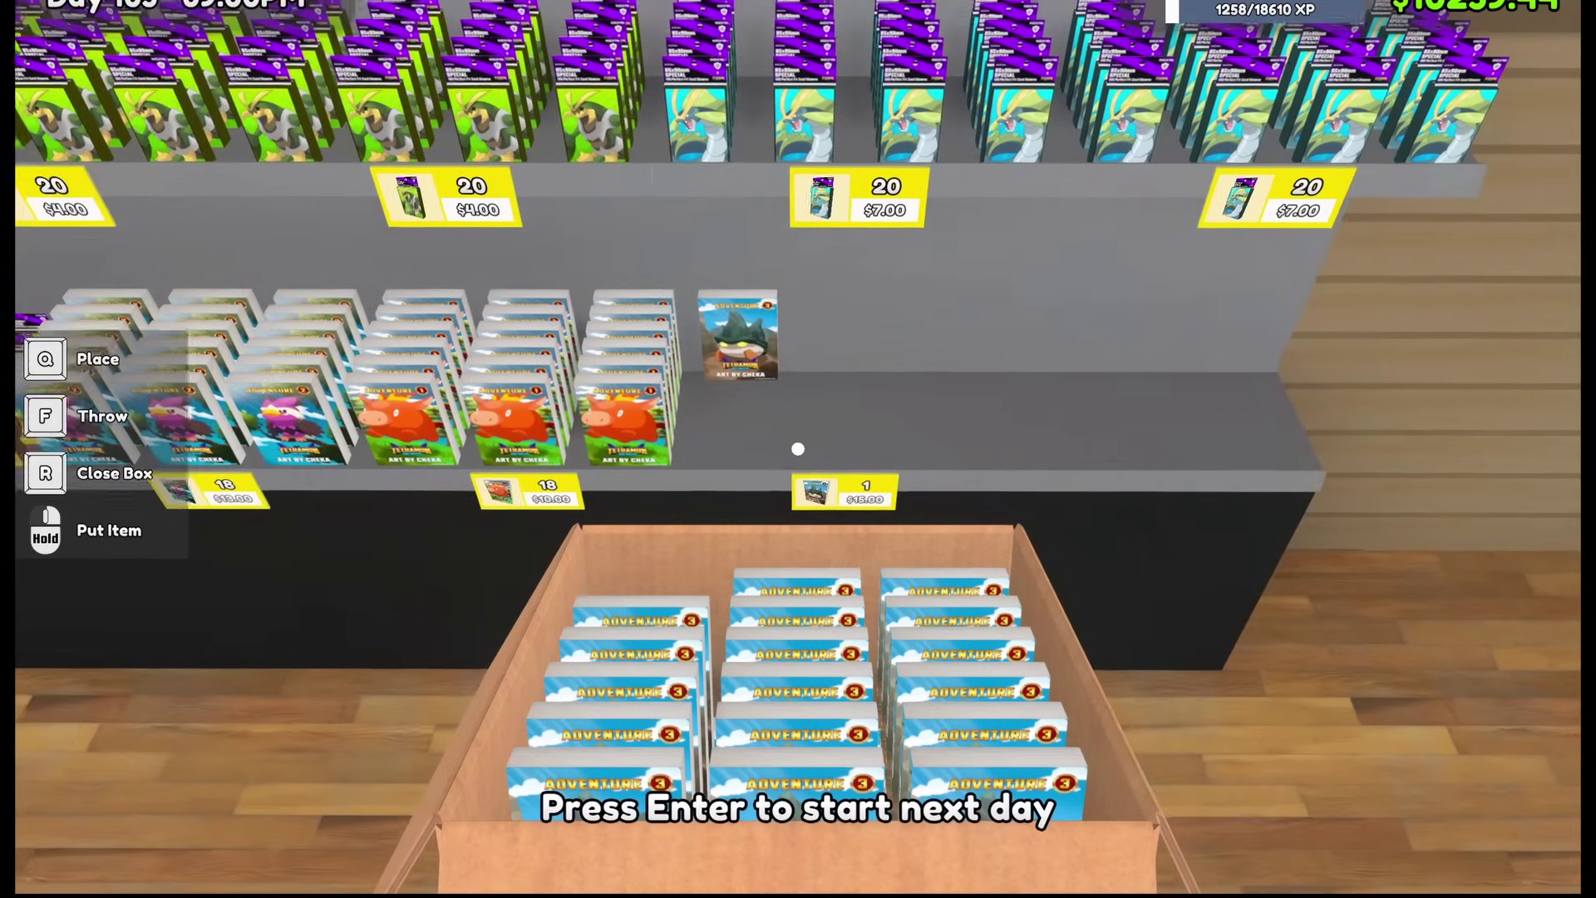
# - Fill the shelf space beside Comic Vol 1 with Comic Vol 3 copies and set the leftover box down on the floor
pyautogui.moveTo(798, 449); pyautogui.dragTo(798, 448)
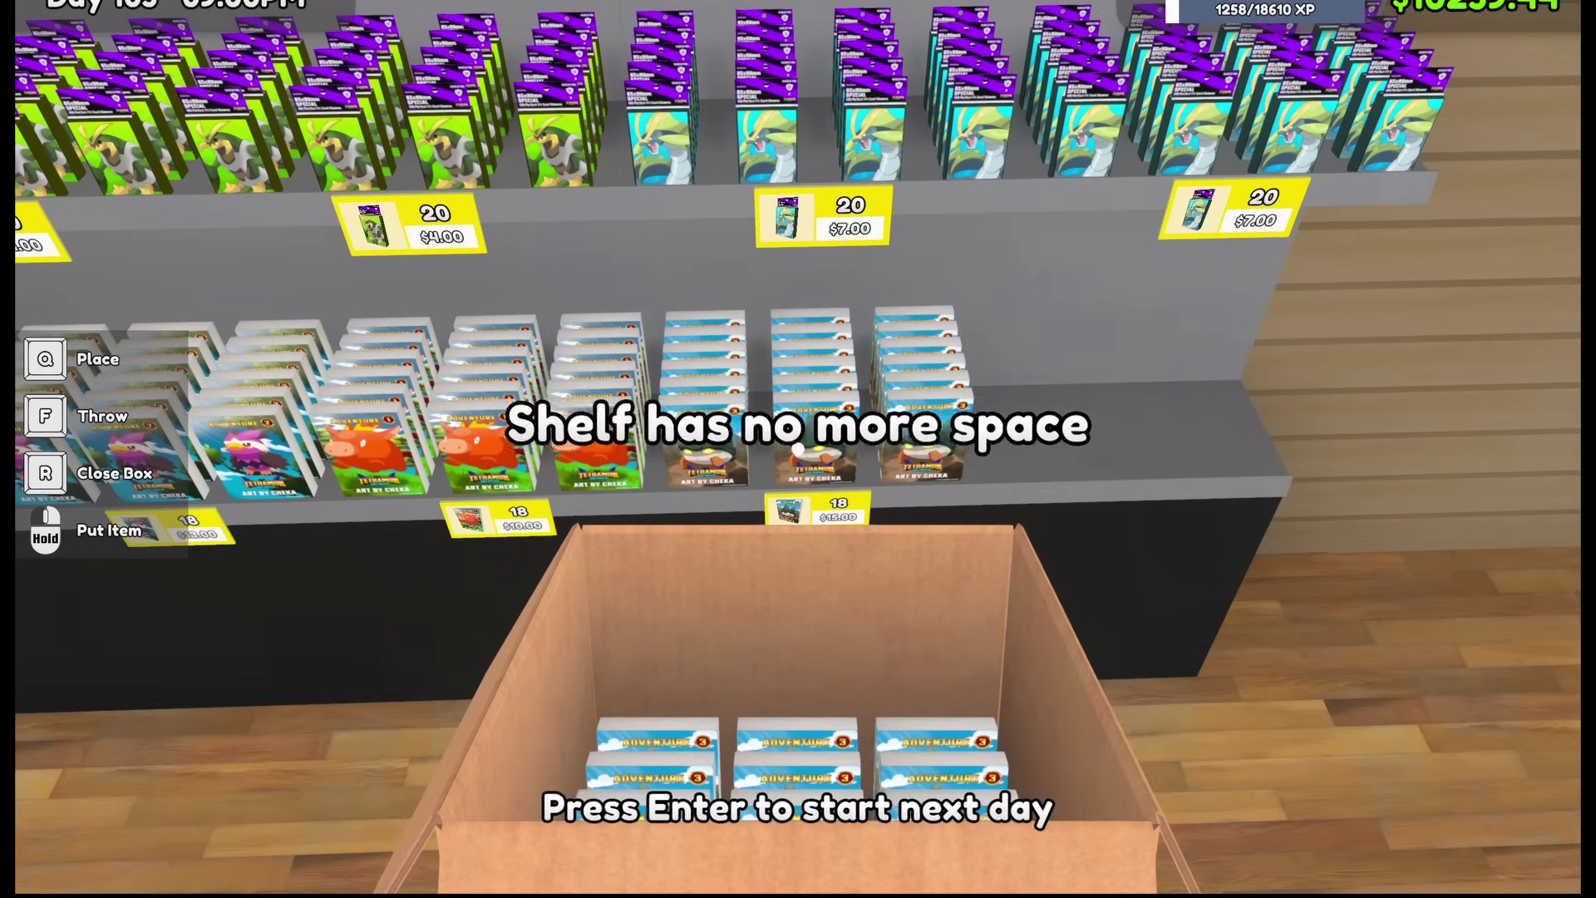
pyautogui.press('q')
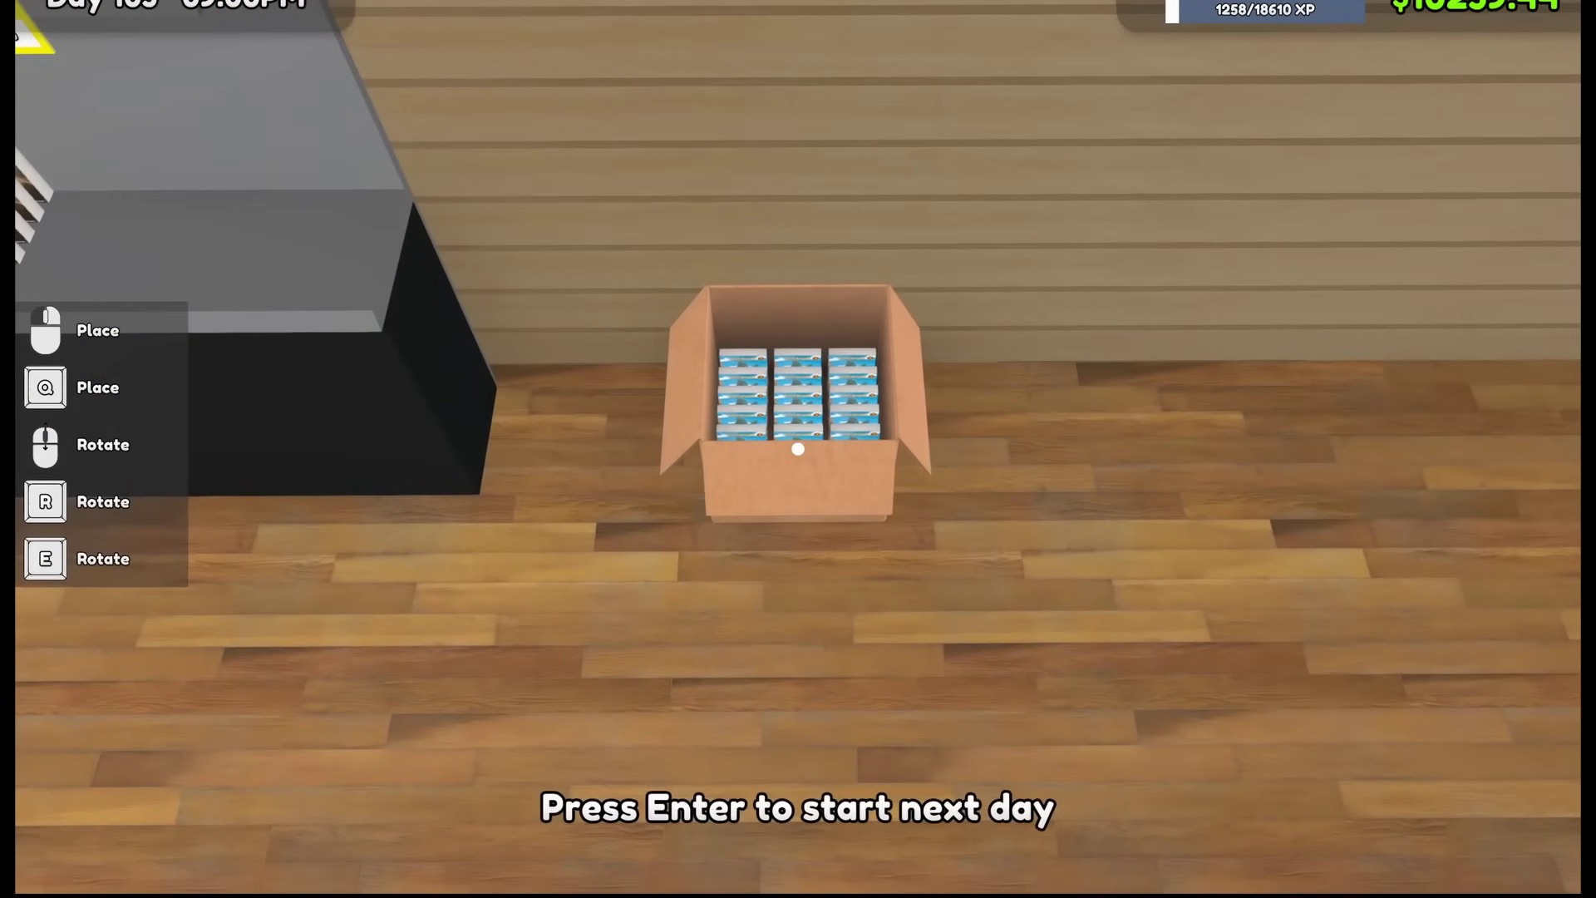
pyautogui.click(798, 449)
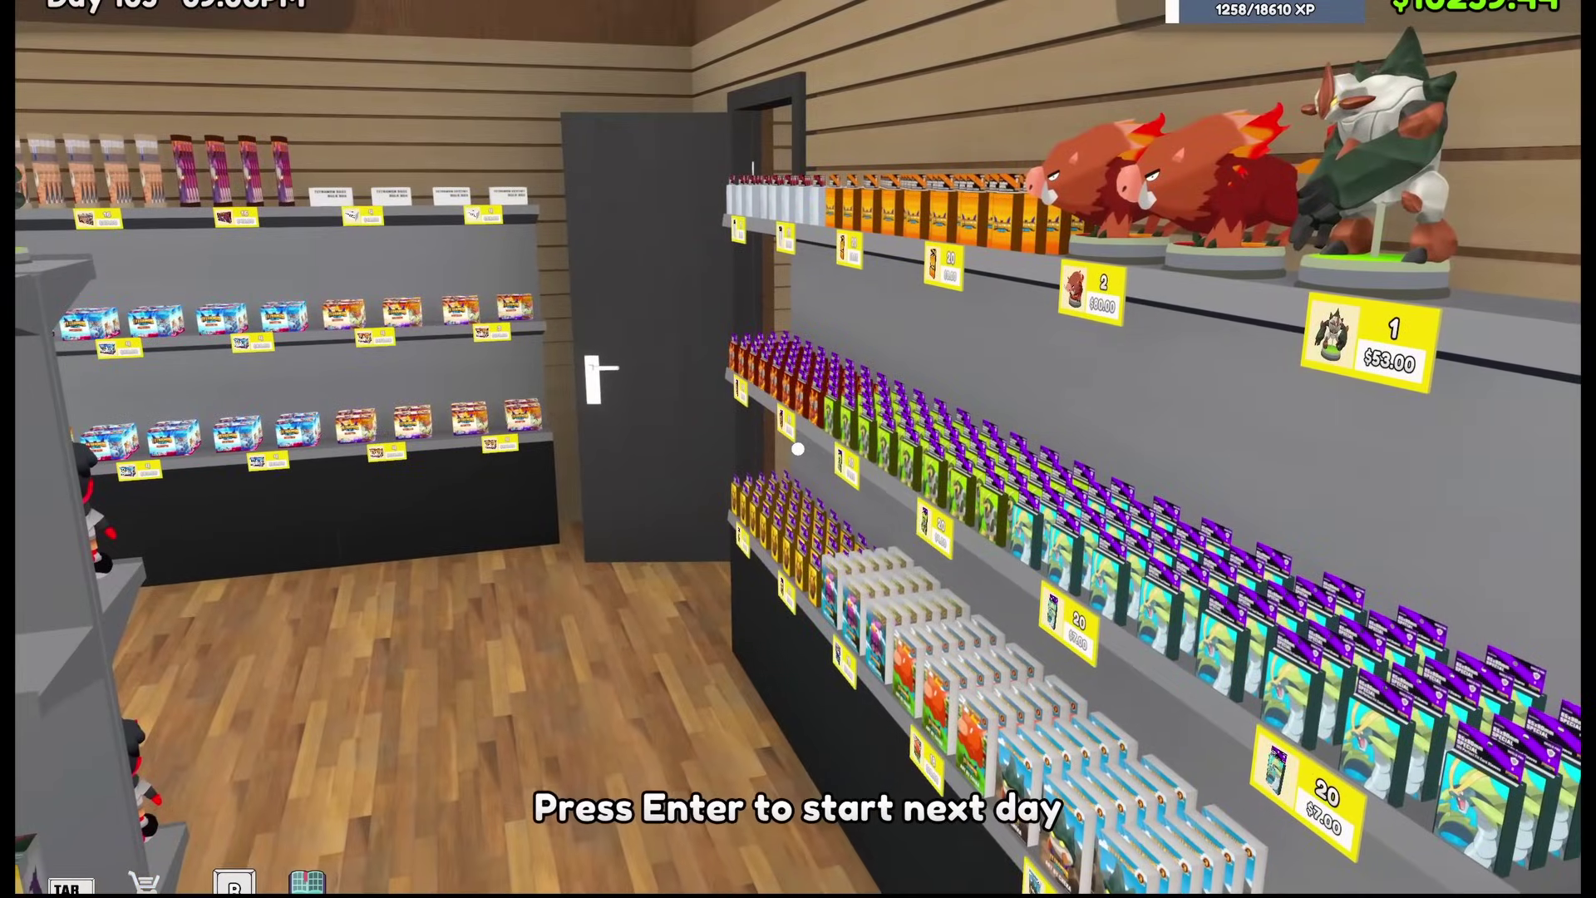